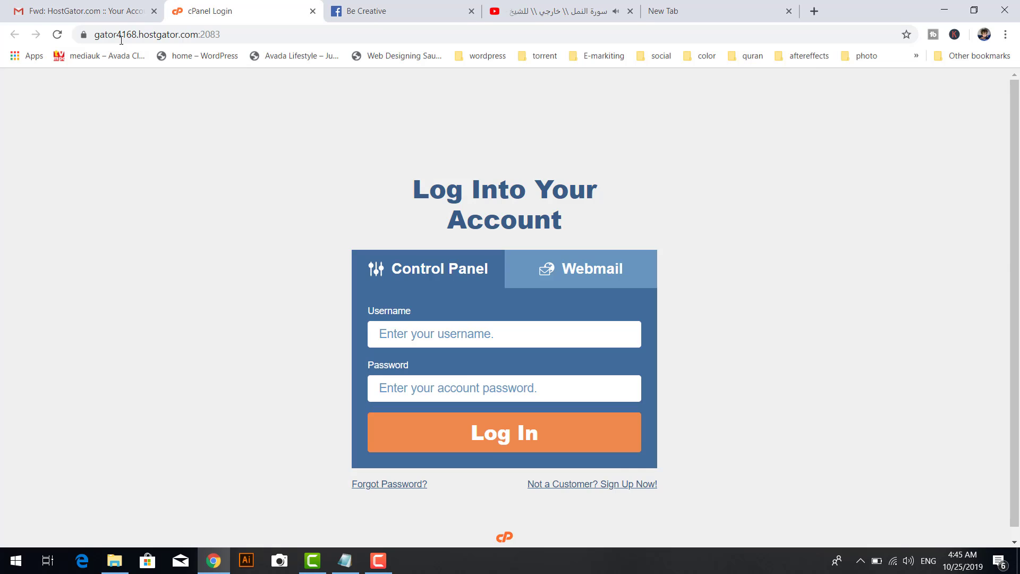
# Copy the control panel username from the HostGator account email in Gmail into the cPanel login's Username field
pyautogui.click(85, 11)
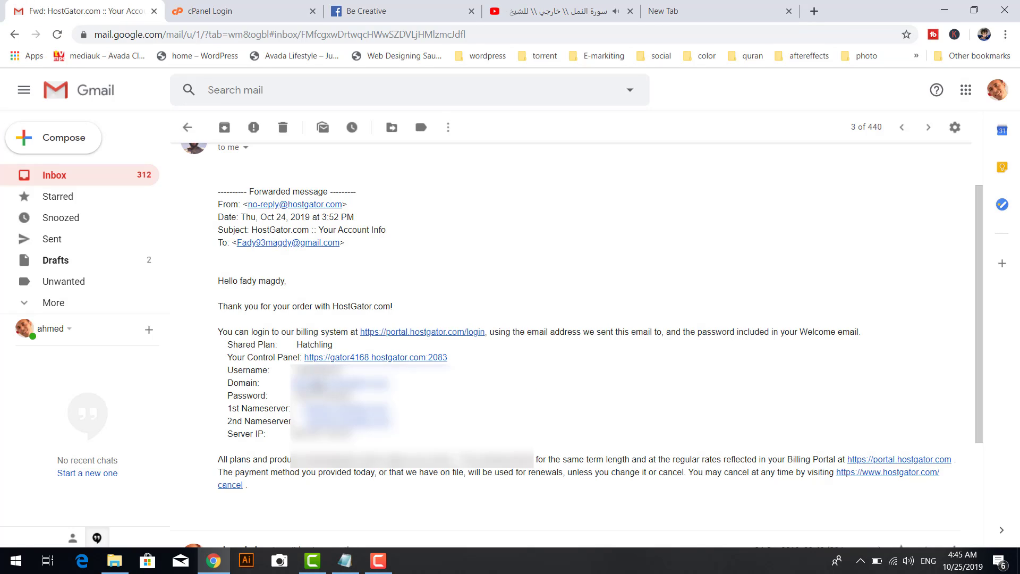
pyautogui.doubleClick(320, 371)
pyautogui.rightClick(319, 370)
pyautogui.rightClick(341, 368)
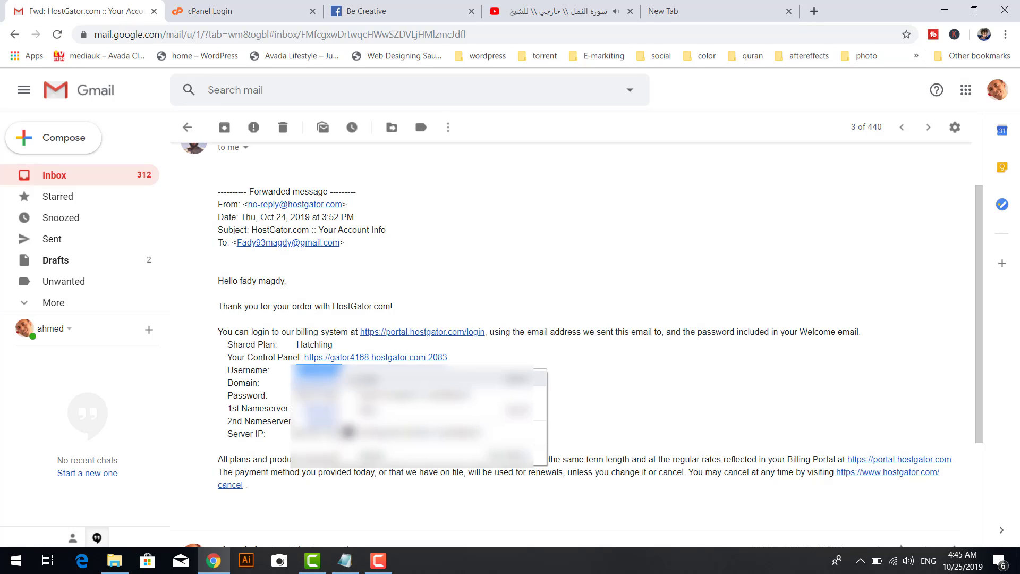
pyautogui.click(345, 378)
pyautogui.click(260, 19)
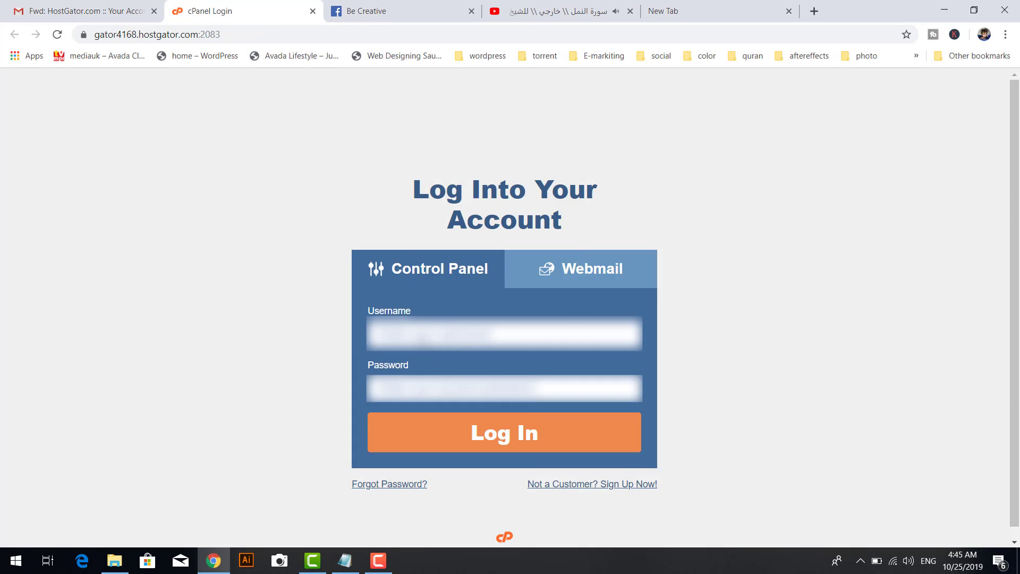
pyautogui.rightClick(417, 337)
pyautogui.click(444, 239)
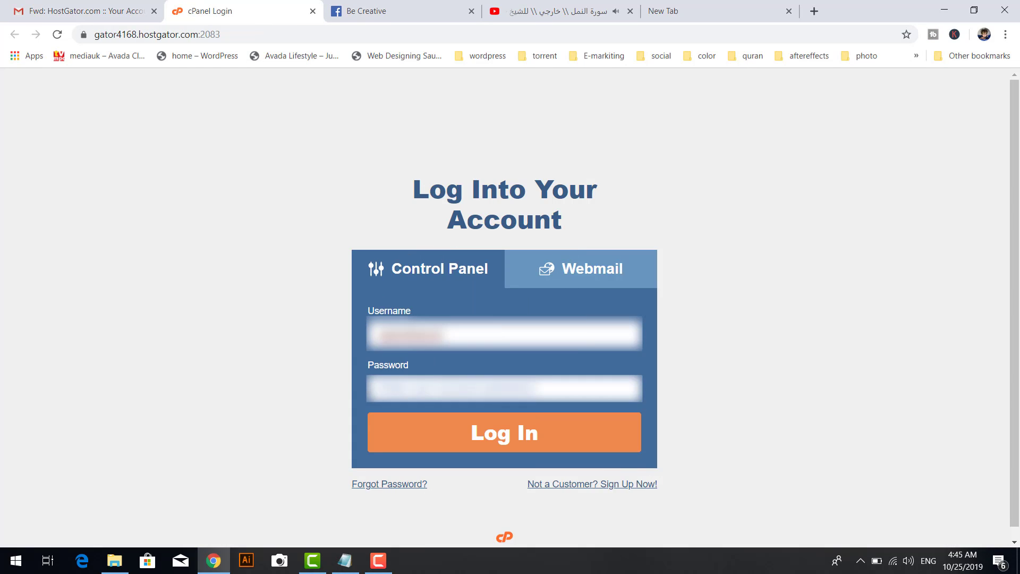
# Copy the account password from the HostGator email into the cPanel Password field and log in
pyautogui.click(398, 390)
pyautogui.click(106, 13)
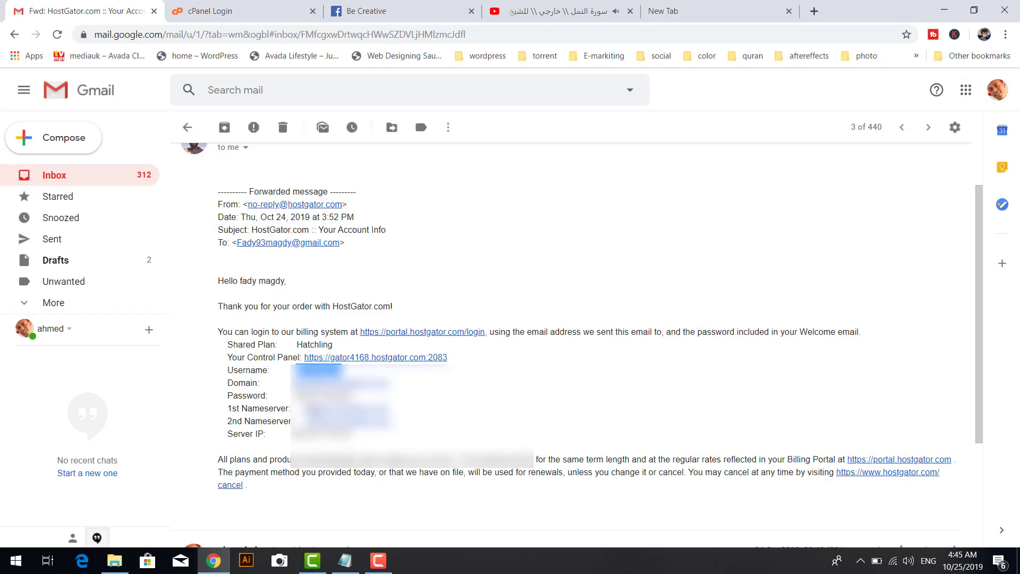
pyautogui.moveTo(295, 395); pyautogui.dragTo(352, 396)
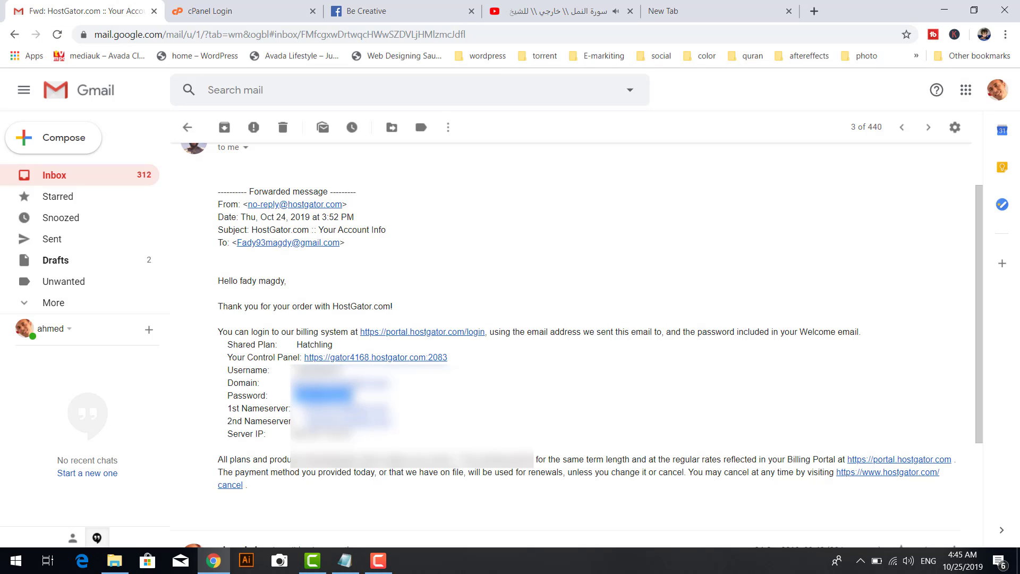
pyautogui.rightClick(352, 396)
pyautogui.click(383, 405)
pyautogui.click(223, 10)
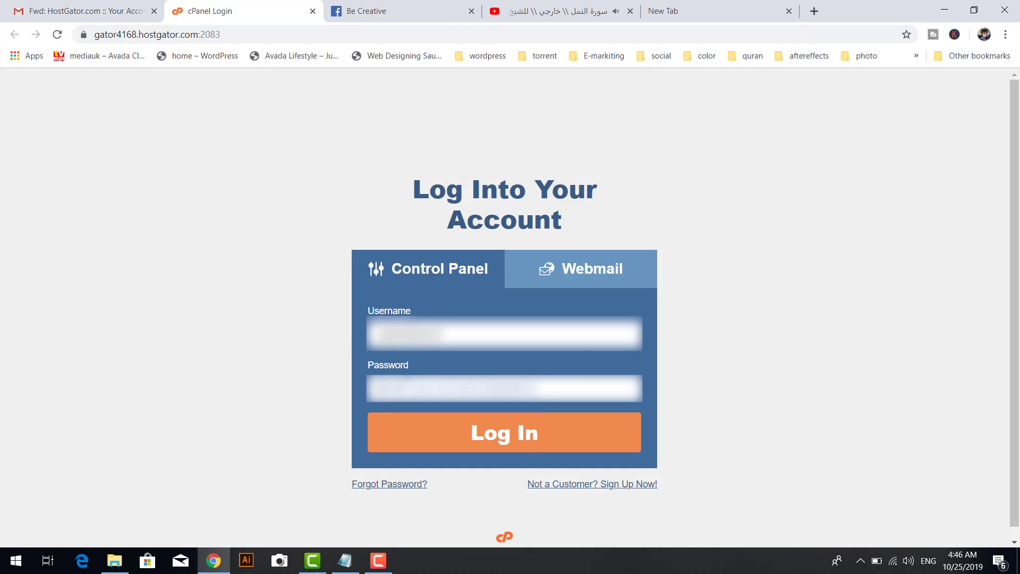
pyautogui.rightClick(398, 385)
pyautogui.click(464, 285)
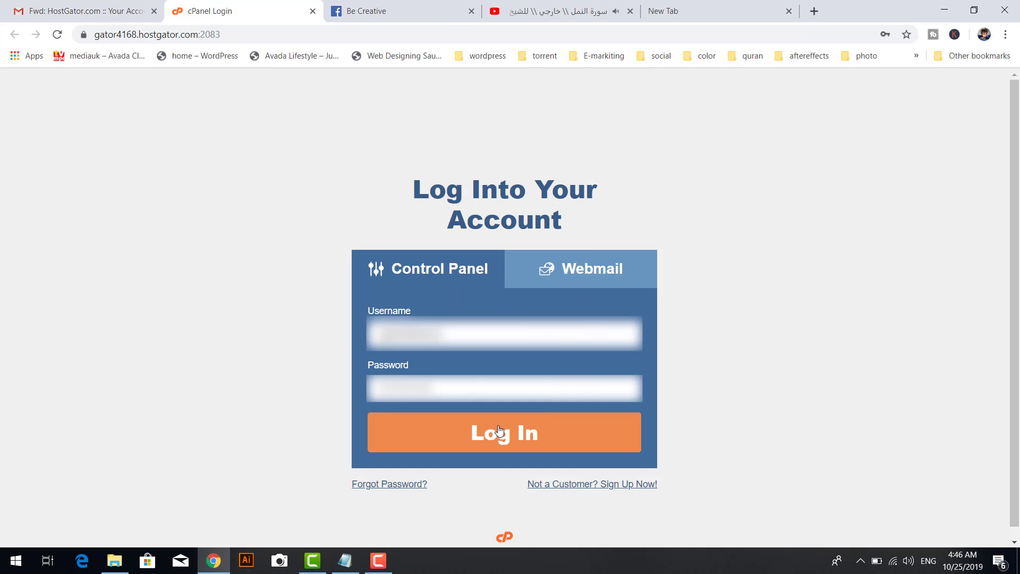
pyautogui.click(524, 436)
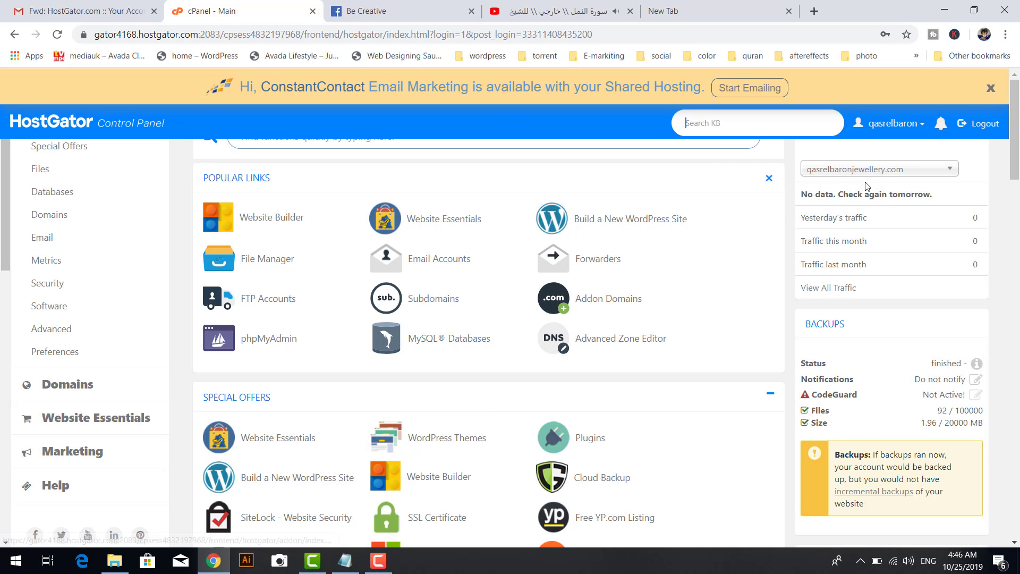
# Open QuickInstall from the control panel's Software section and choose the free WordPress installation
pyautogui.click(924, 173)
pyautogui.click(938, 173)
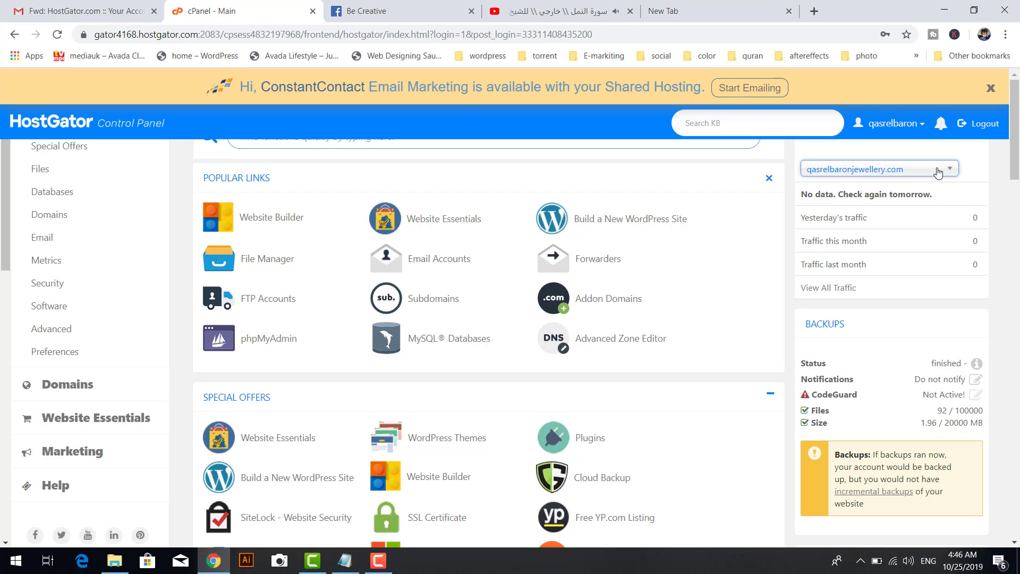
pyautogui.scroll(-12, 527, 392)
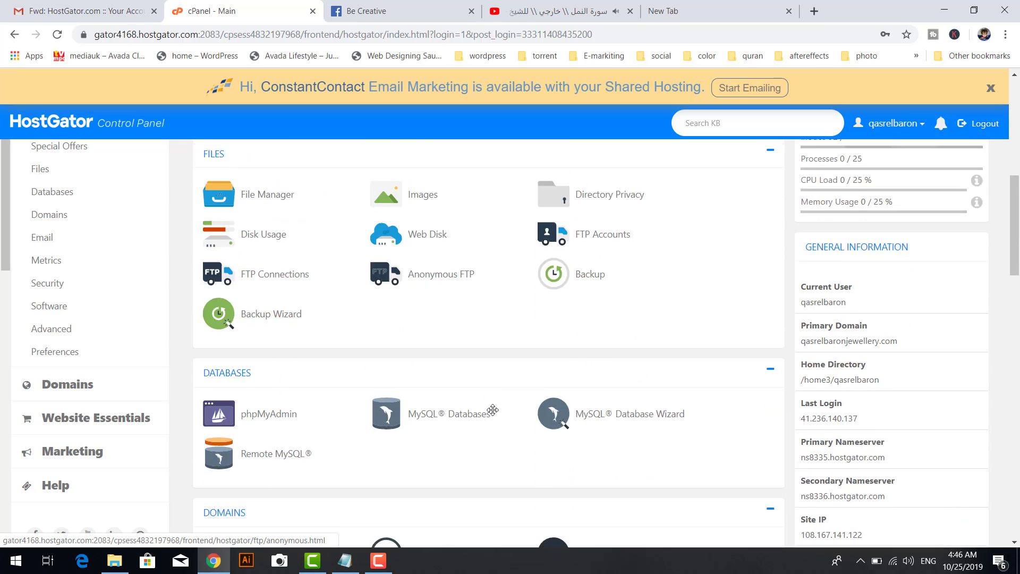
pyautogui.scroll(-10, 493, 413)
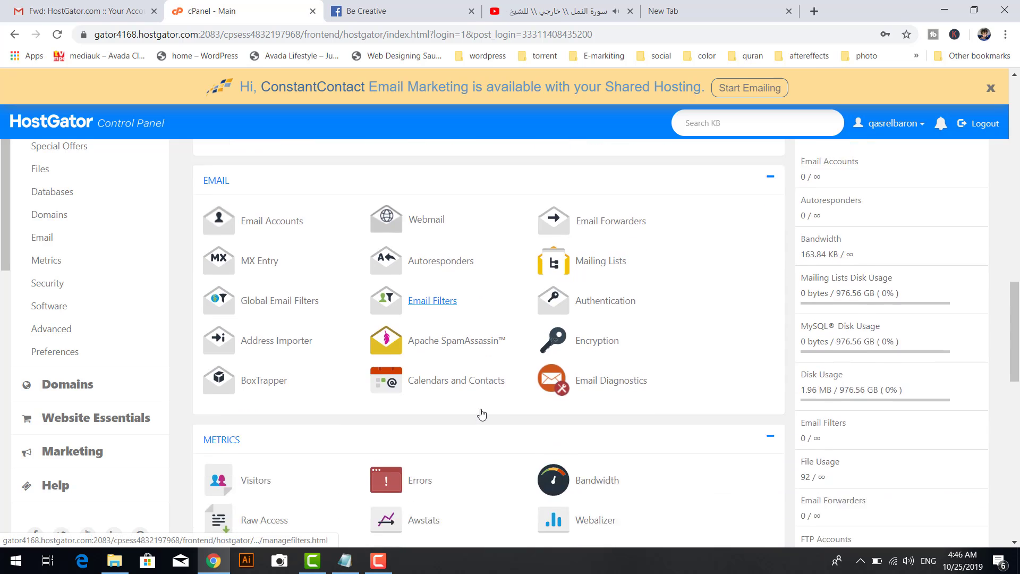
pyautogui.scroll(-5, 480, 407)
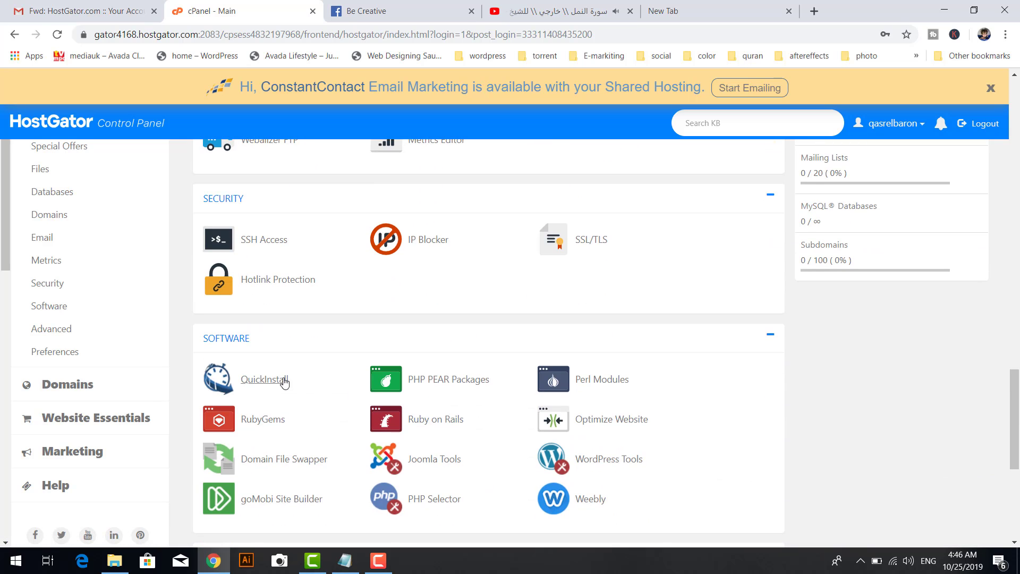
pyautogui.click(259, 383)
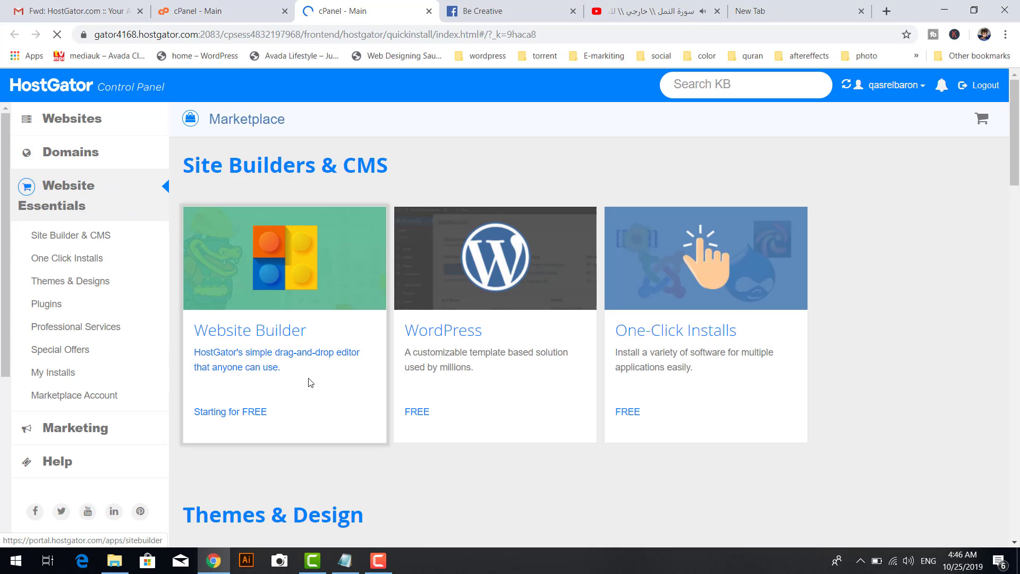
pyautogui.click(417, 413)
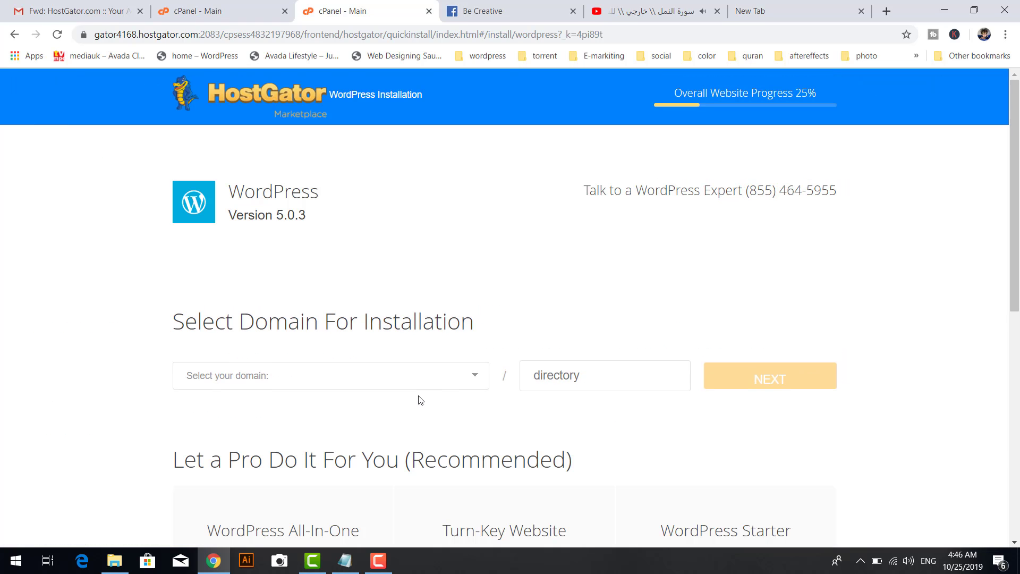
# Select qasrelbaronjewellery.com as the WordPress installation domain and proceed to the install settings
pyautogui.click(475, 381)
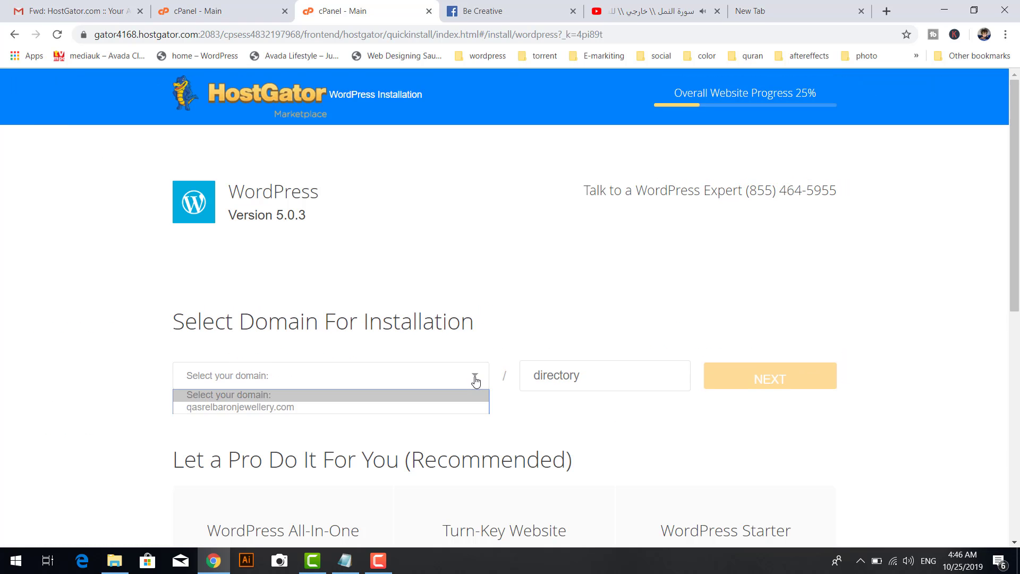
pyautogui.click(422, 404)
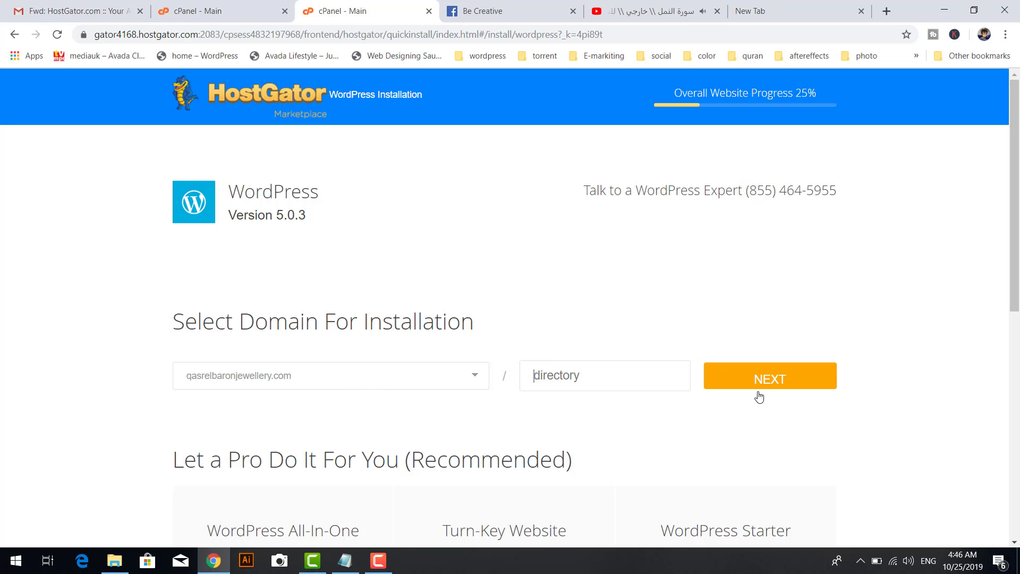
pyautogui.scroll(-5, 652, 425)
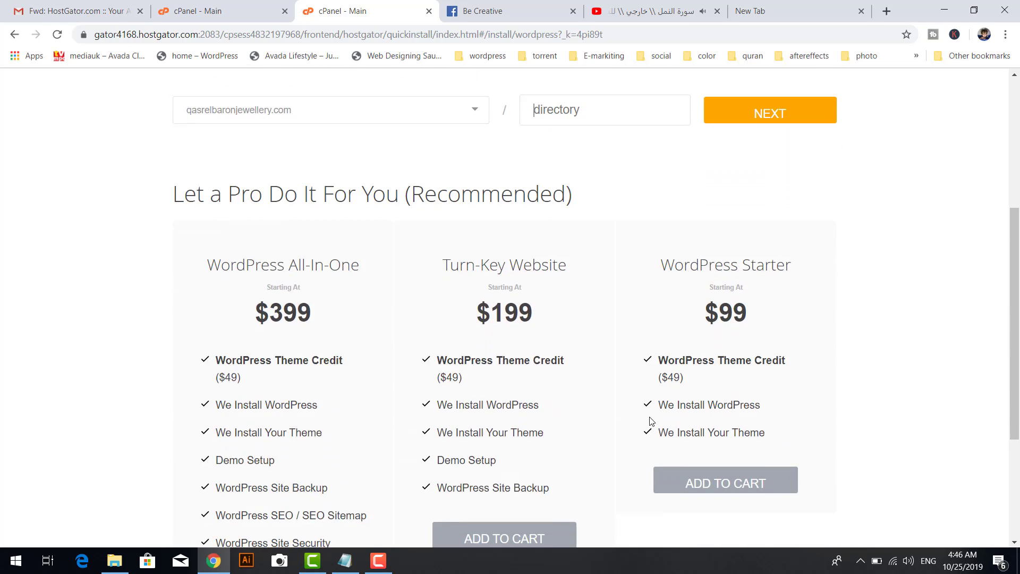
pyautogui.scroll(-1, 650, 421)
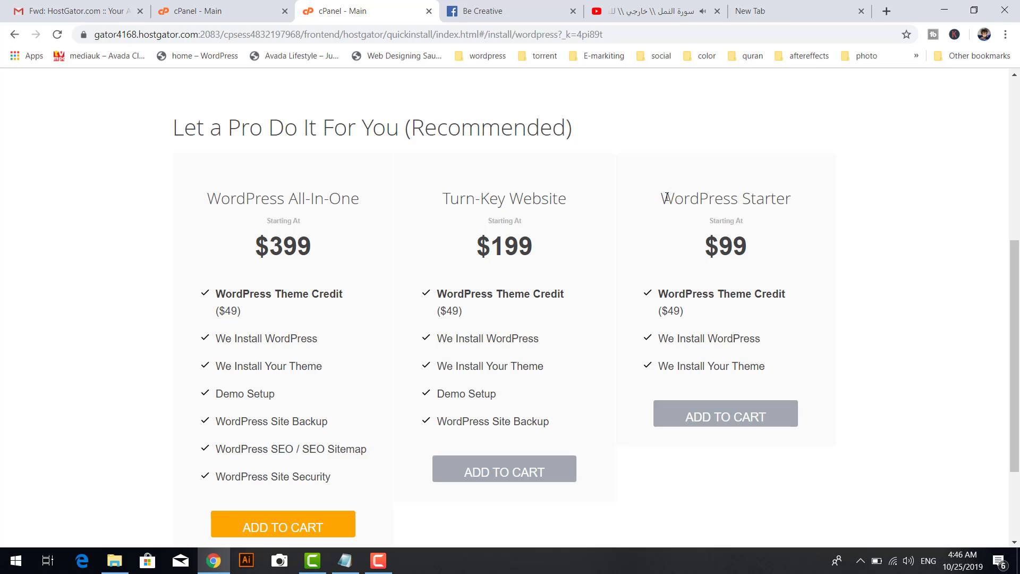
pyautogui.moveTo(666, 197); pyautogui.dragTo(790, 192)
pyautogui.click(825, 221)
pyautogui.scroll(-1, 489, 473)
pyautogui.scroll(6, 518, 369)
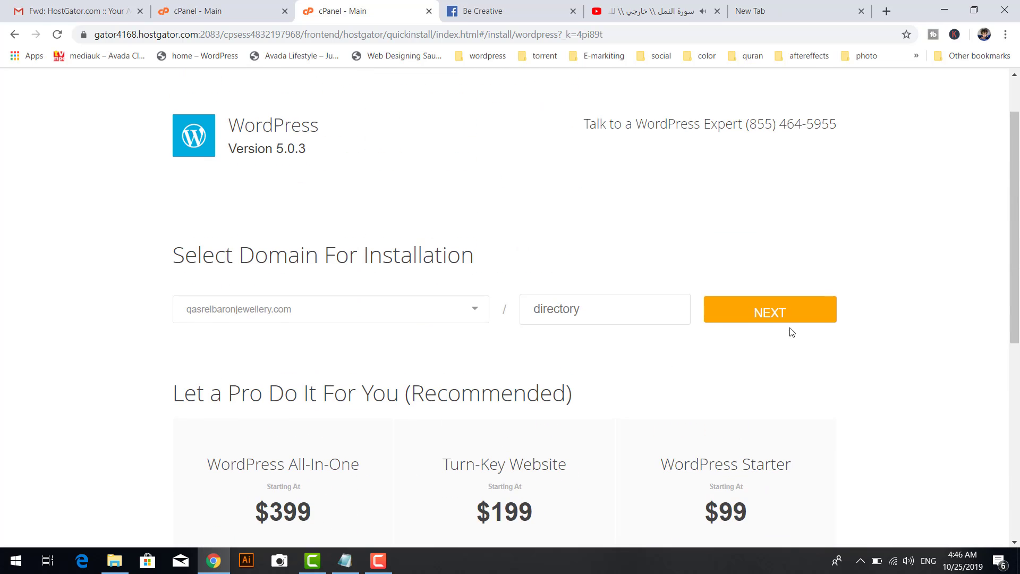
pyautogui.click(784, 318)
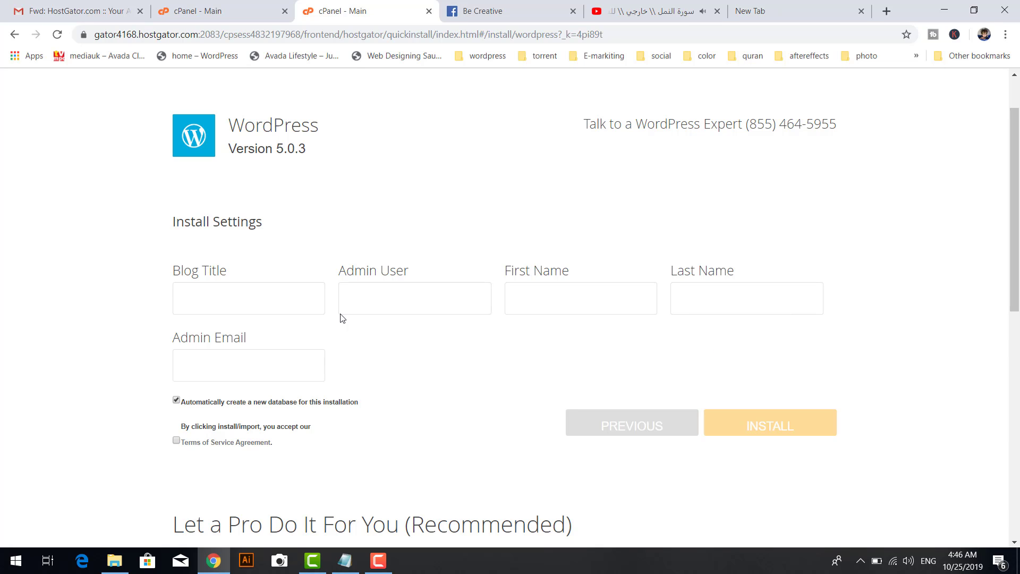
# Copy the domain name from the HostGator email in Gmail and paste it as the WordPress Blog Title
pyautogui.click(109, 11)
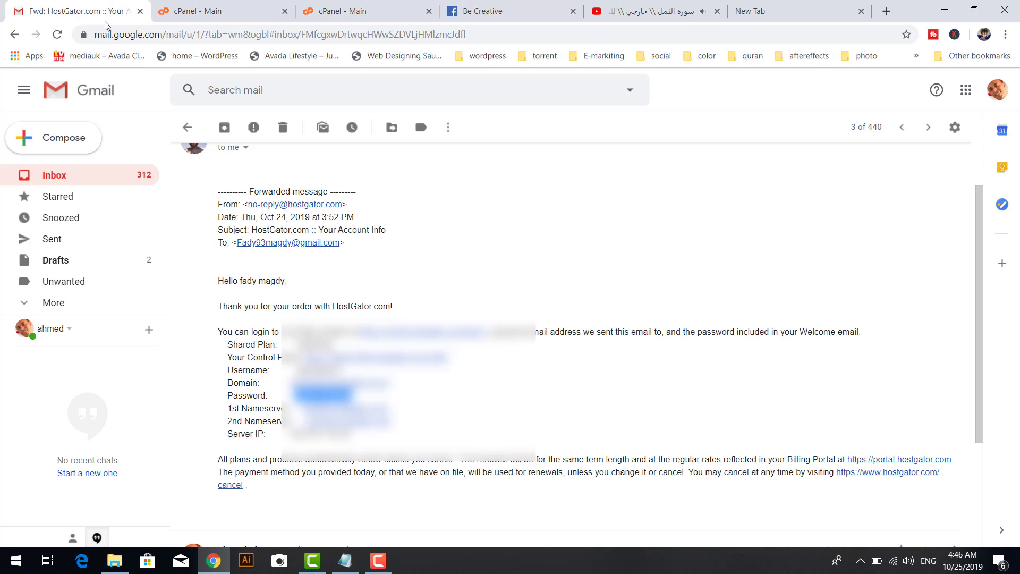
pyautogui.moveTo(319, 383); pyautogui.dragTo(292, 383)
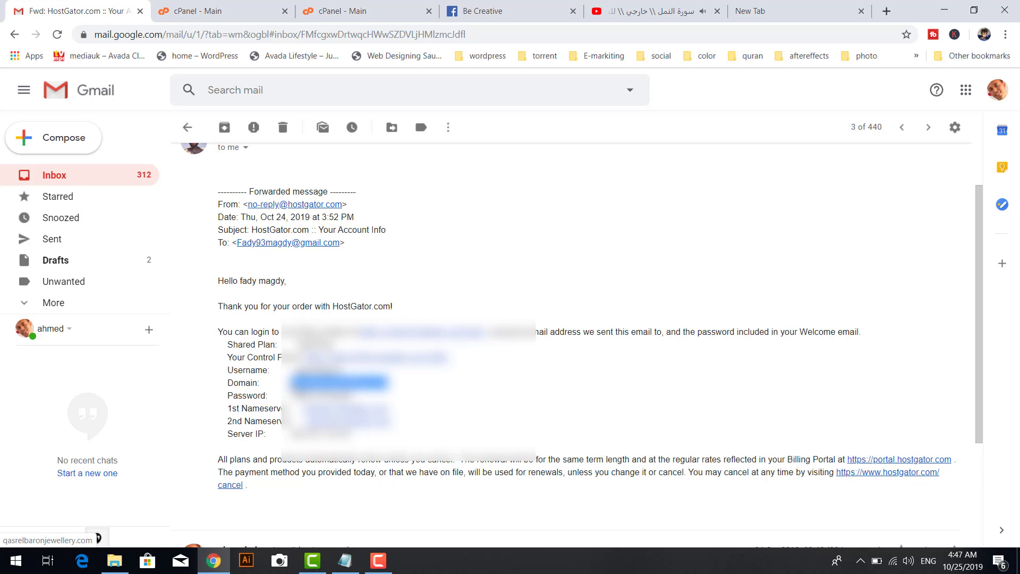
pyautogui.rightClick(331, 387)
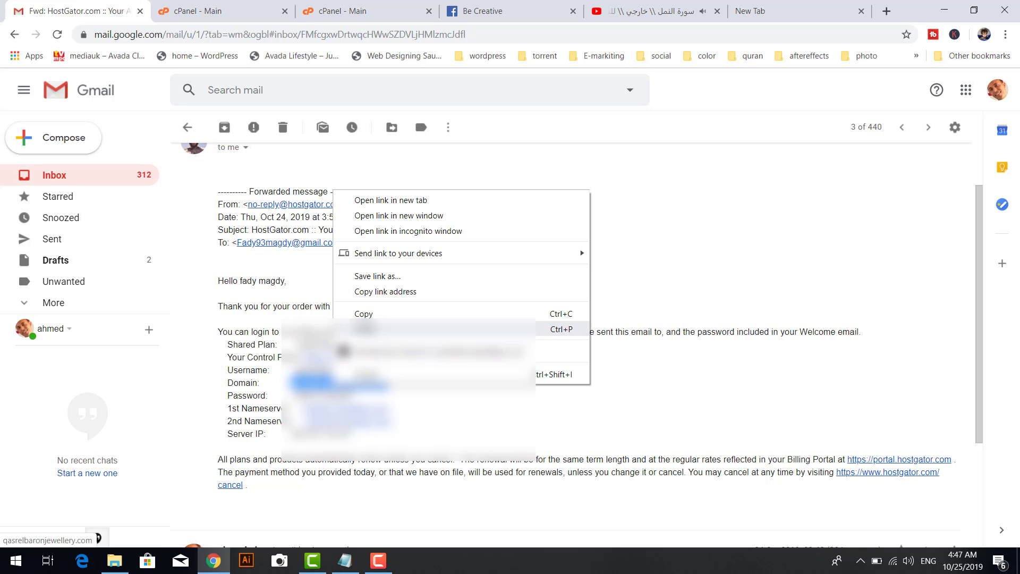
pyautogui.click(367, 314)
pyautogui.click(365, 9)
pyautogui.rightClick(301, 287)
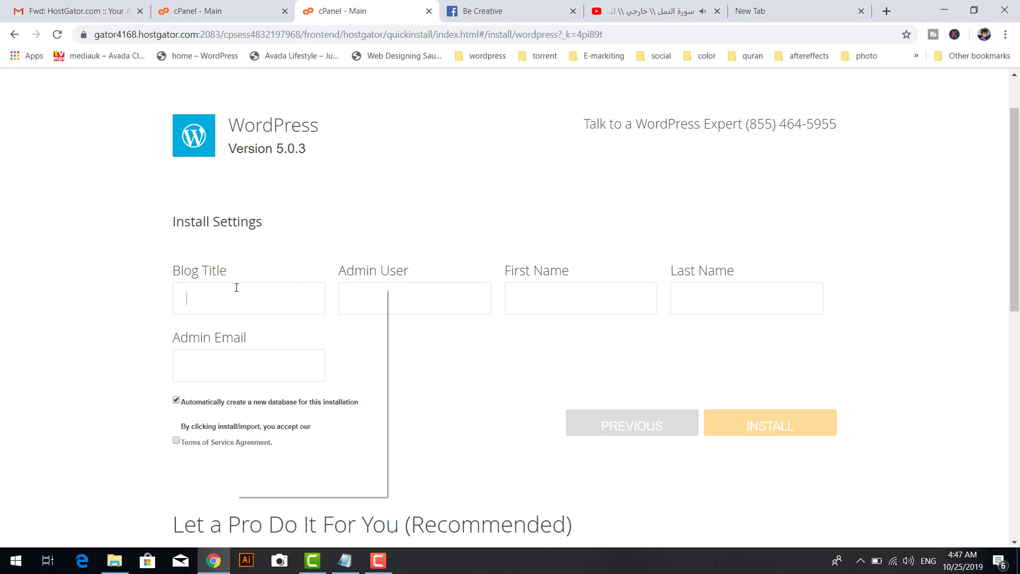
pyautogui.click(289, 392)
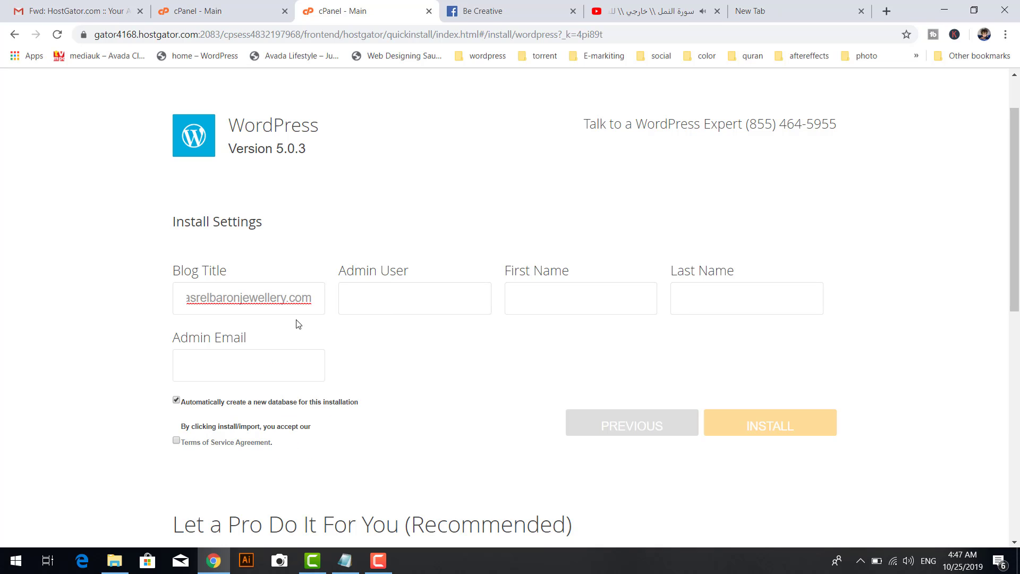
# Remove ".com" from the Blog Title and space the words out as "qasr elbaron jewellery"
pyautogui.press('BackSpace')
pyautogui.press('BackSpace')
pyautogui.press('BackSpace')
pyautogui.press('BackSpace')
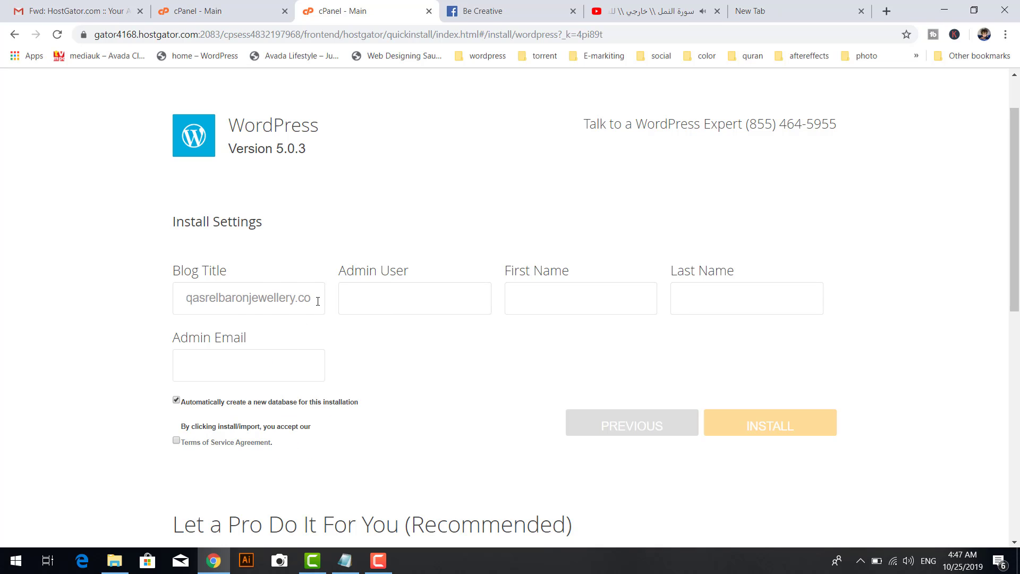
pyautogui.click(210, 298)
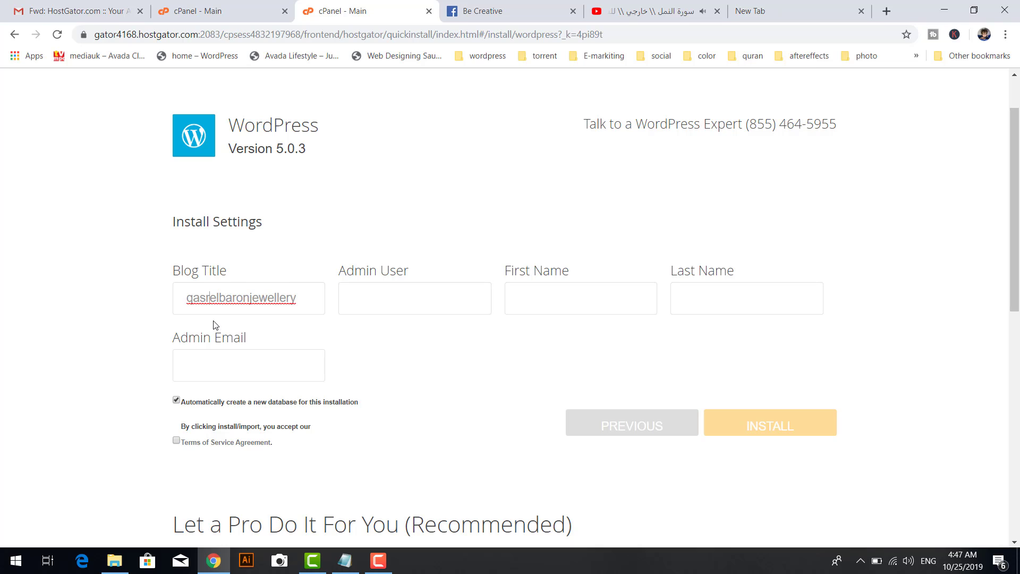
pyautogui.click(254, 299)
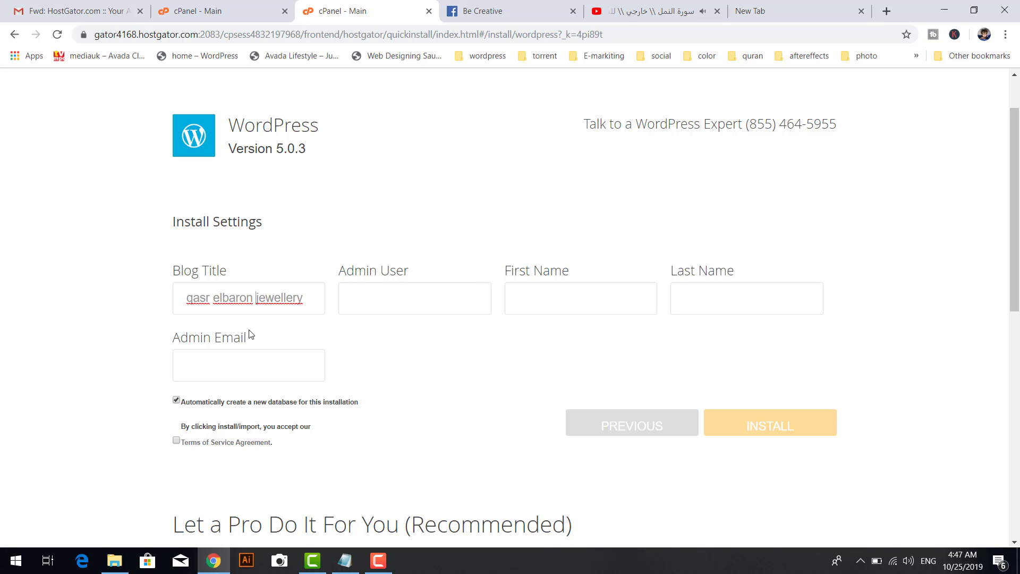
# Fill in the admin username, first name and last name in the WordPress install settings
pyautogui.click(372, 298)
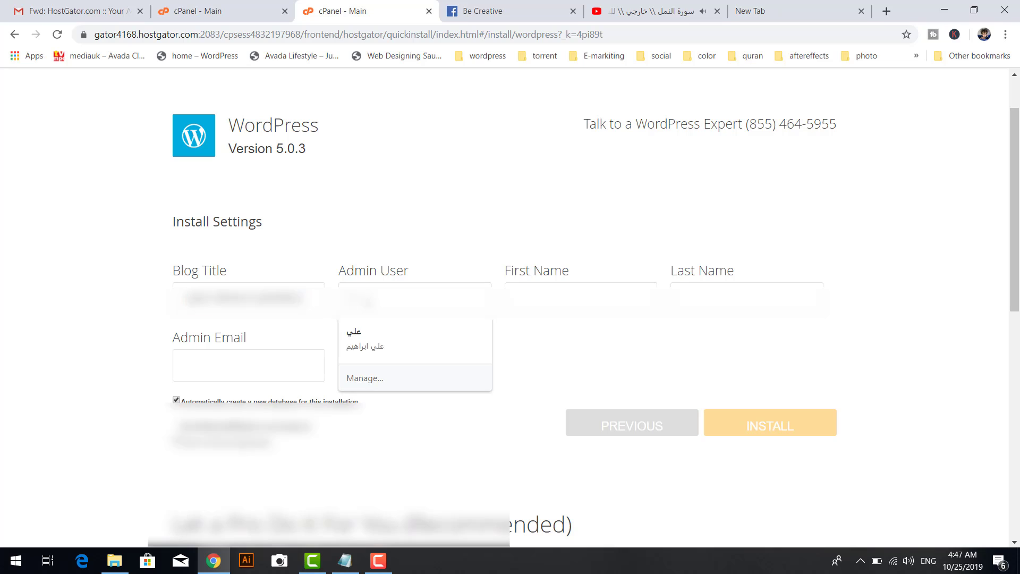
pyautogui.write('ad')
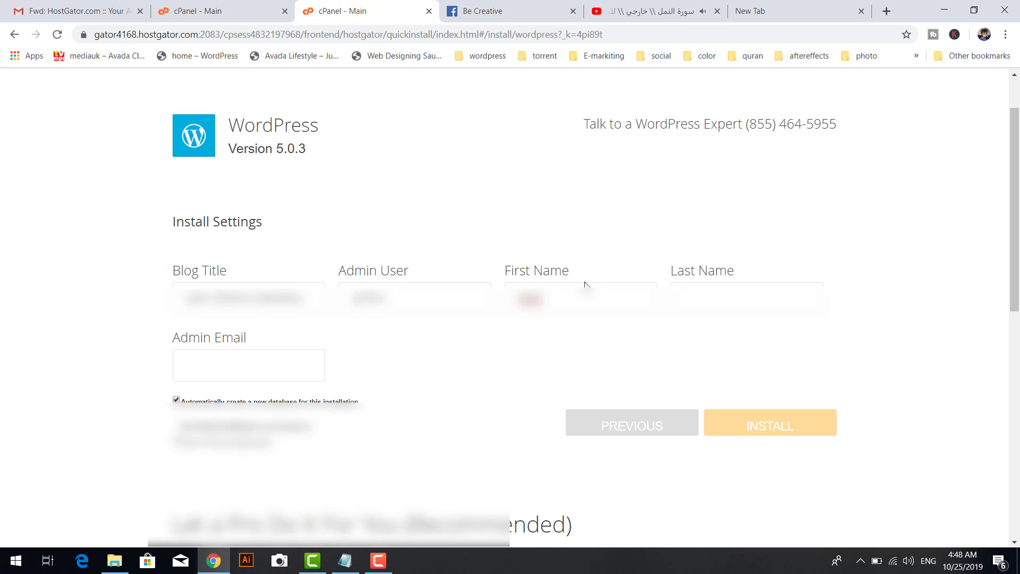
pyautogui.click(687, 299)
pyautogui.write('al')
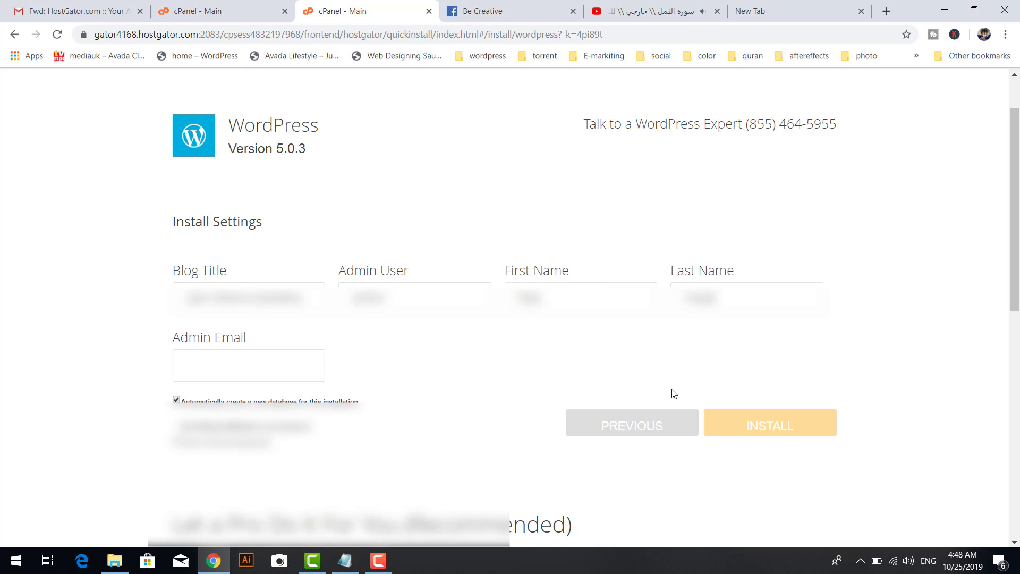
# Copy the recipient's email address from the HostGator email in Gmail and paste it as the WordPress Admin Email
pyautogui.moveTo(340, 243); pyautogui.dragTo(238, 242)
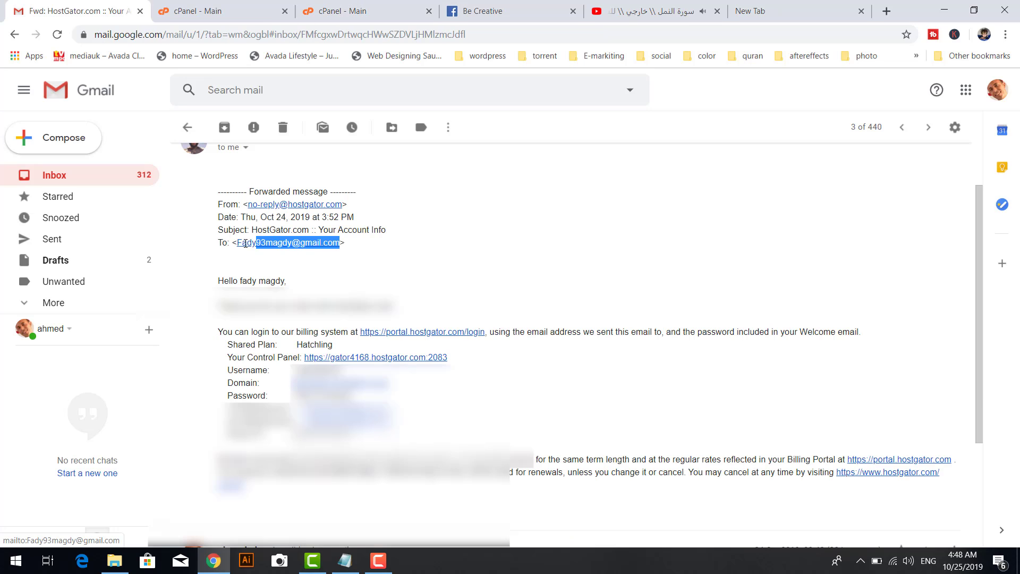
pyautogui.rightClick(275, 248)
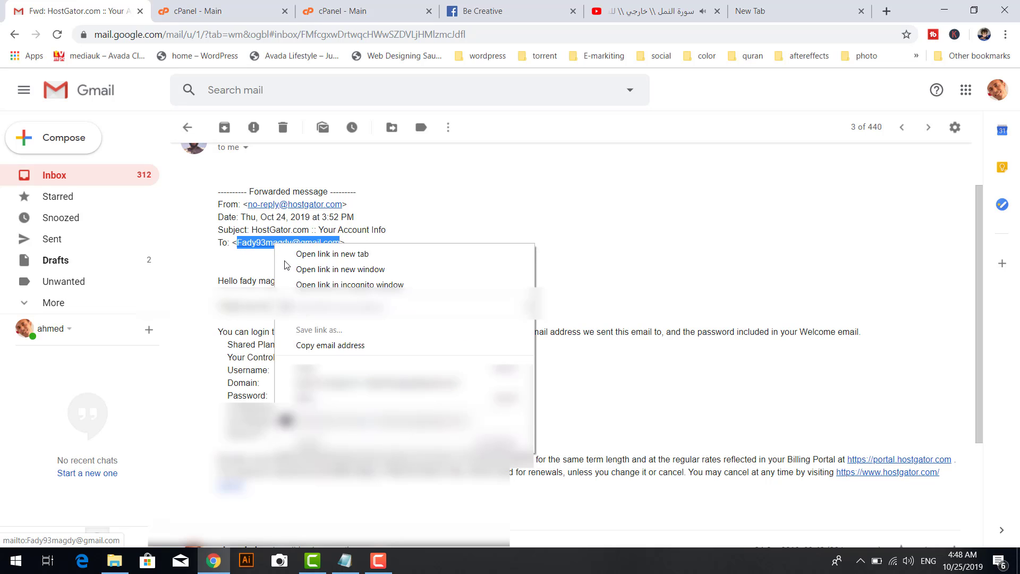
pyautogui.click(308, 346)
pyautogui.click(330, 12)
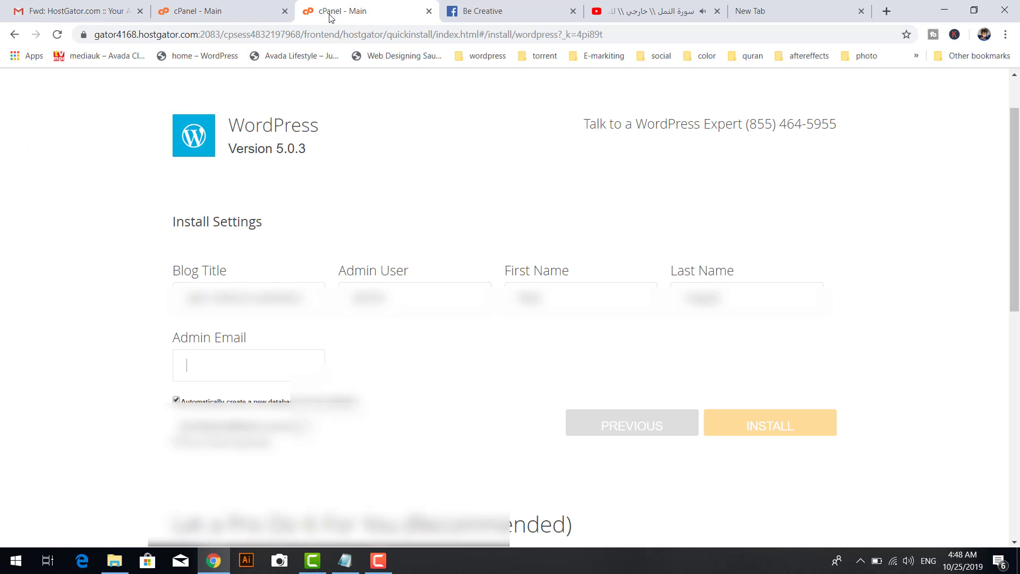
pyautogui.rightClick(229, 364)
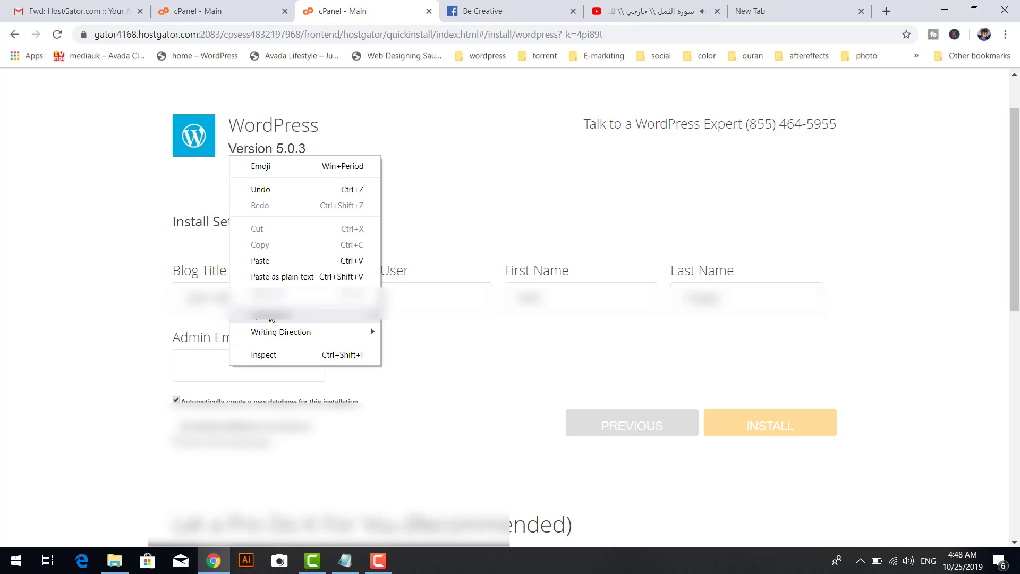
pyautogui.click(289, 261)
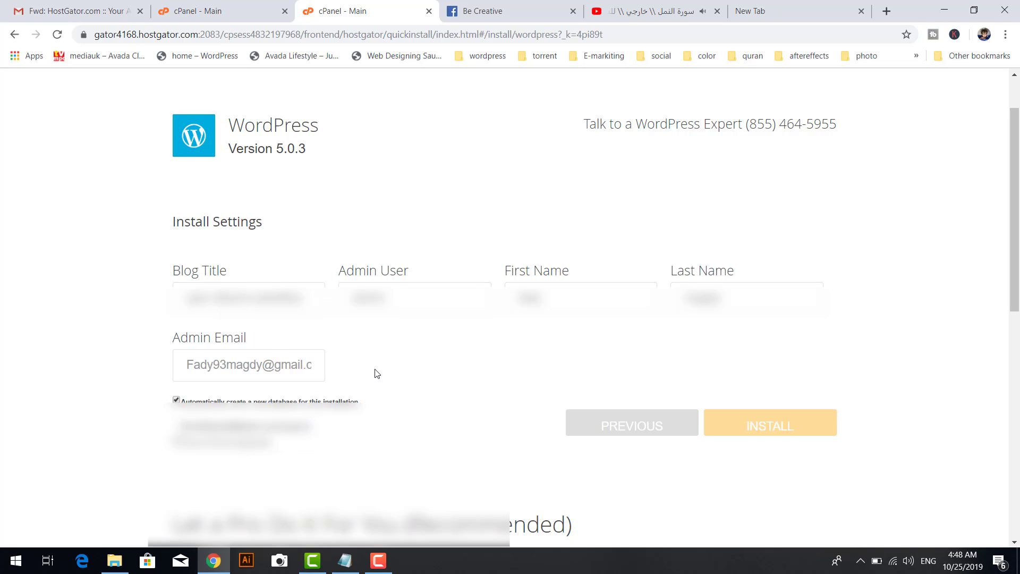
# Copy the Blog Title "qasr elbaron jewellery" from the install settings into the untitled Notepad file
pyautogui.click(344, 561)
pyautogui.moveTo(304, 298); pyautogui.dragTo(184, 298)
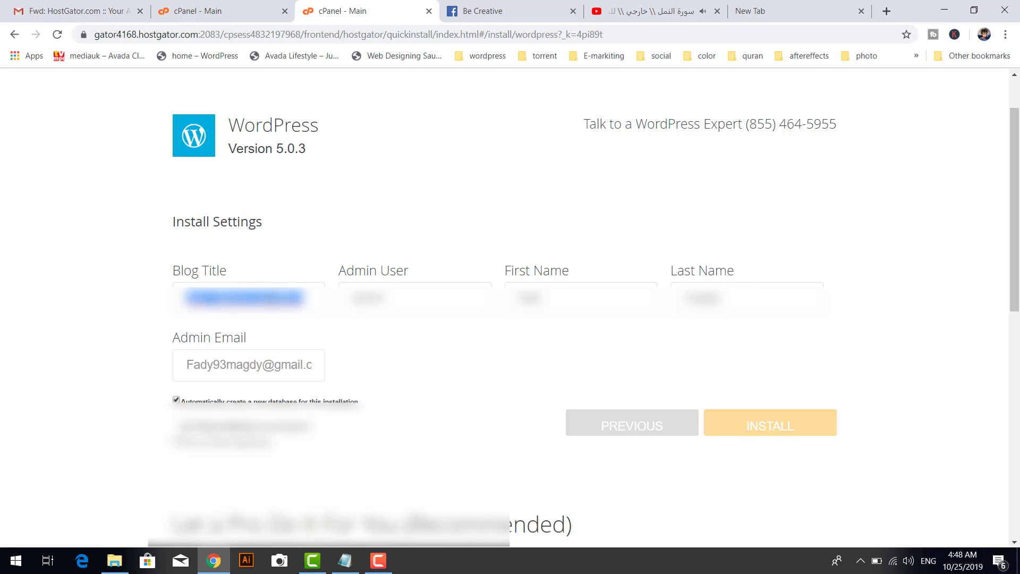
pyautogui.click(345, 560)
pyautogui.hotkey('ctrl', 'v')
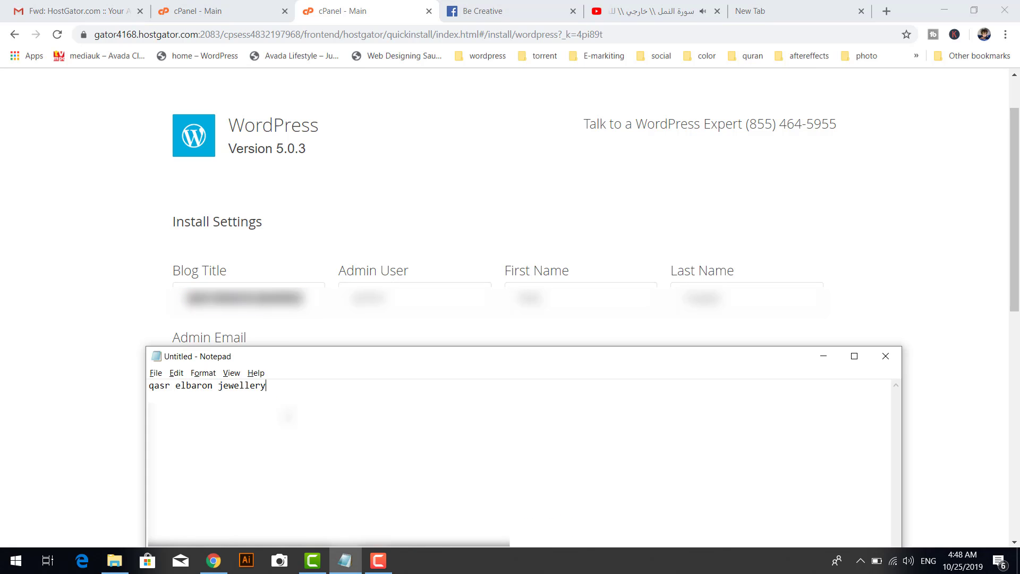
# Record the Admin User label and the admin username on new lines in the Notepad file
pyautogui.moveTo(397, 301); pyautogui.dragTo(351, 298)
pyautogui.tripleClick(373, 273)
pyautogui.click(345, 561)
pyautogui.press('Return')
pyautogui.hotkey('ctrl', 'v')
pyautogui.click(345, 560)
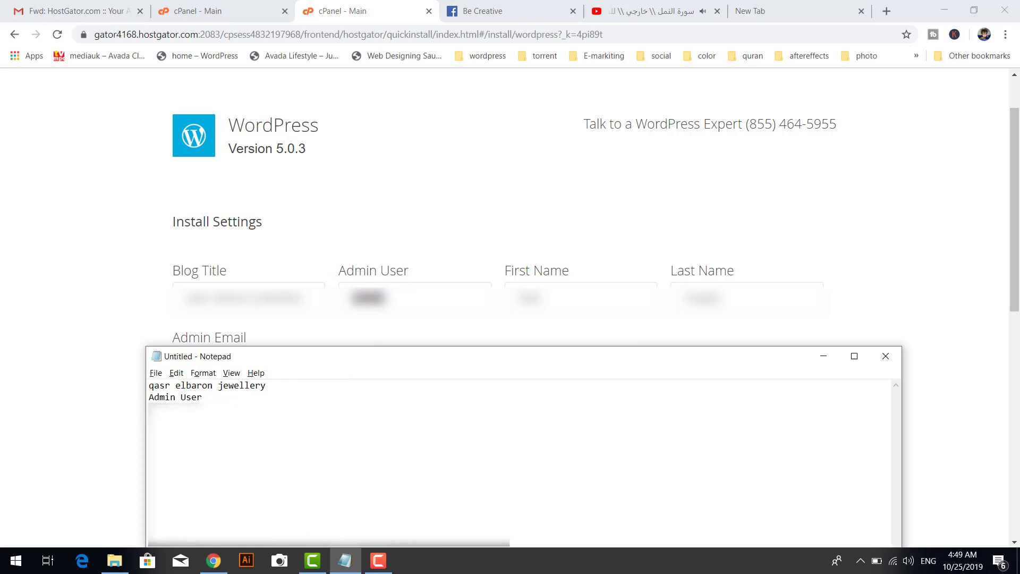
pyautogui.press('Return')
pyautogui.hotkey('ctrl', 'v')
# Record the First Name label and its entered value in the Notepad file
pyautogui.tripleClick(548, 275)
pyautogui.click(345, 560)
pyautogui.hotkey('ctrl', 'v')
pyautogui.moveTo(550, 298); pyautogui.dragTo(517, 298)
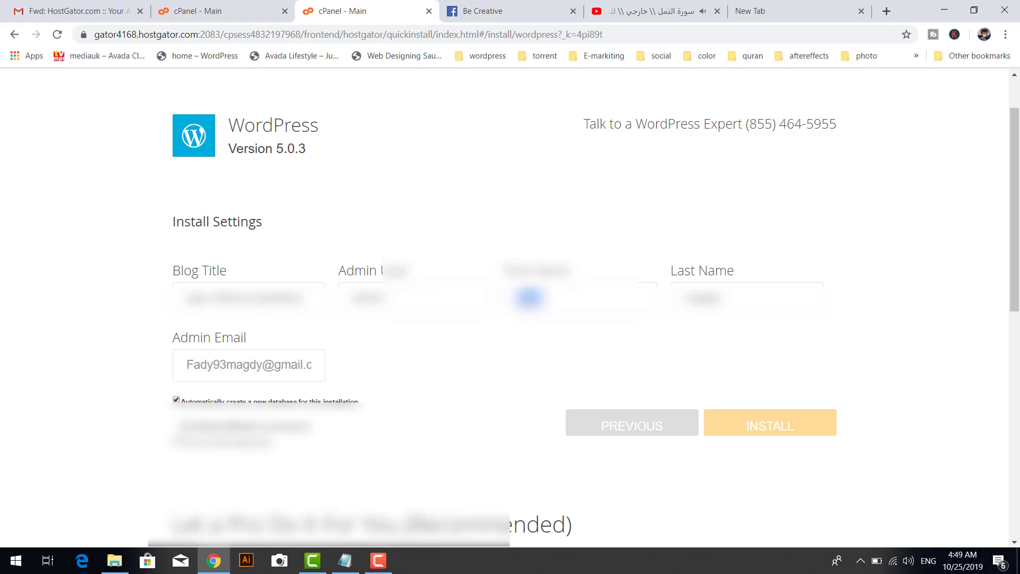
pyautogui.click(345, 560)
pyautogui.press('Return')
pyautogui.hotkey('ctrl', 'v')
# Record the Last Name label and its entered value on new lines in the Notepad file
pyautogui.tripleClick(704, 273)
pyautogui.click(345, 560)
pyautogui.press('Return')
pyautogui.hotkey('ctrl', 'v')
pyautogui.moveTo(724, 298); pyautogui.dragTo(683, 298)
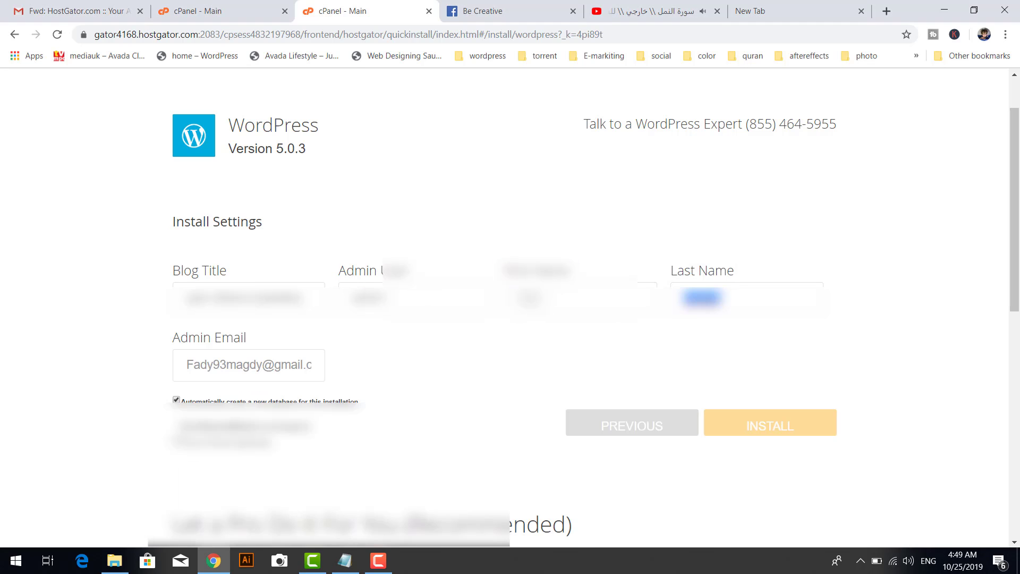
pyautogui.click(345, 560)
pyautogui.press('Return')
pyautogui.hotkey('ctrl', 'v')
# Copy the admin email address from the install settings onto a new line in the Notepad file
pyautogui.tripleClick(244, 364)
pyautogui.click(345, 560)
pyautogui.press('Return')
pyautogui.hotkey('ctrl', 'v')
# Accept the terms in the install settings and start the WordPress installation
pyautogui.click(220, 329)
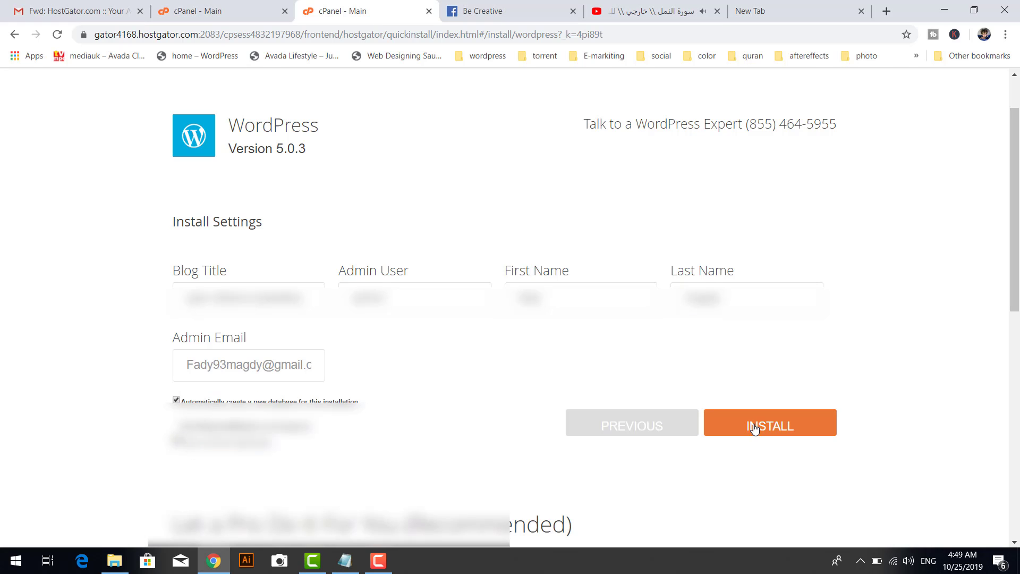
pyautogui.scroll(-7, 769, 426)
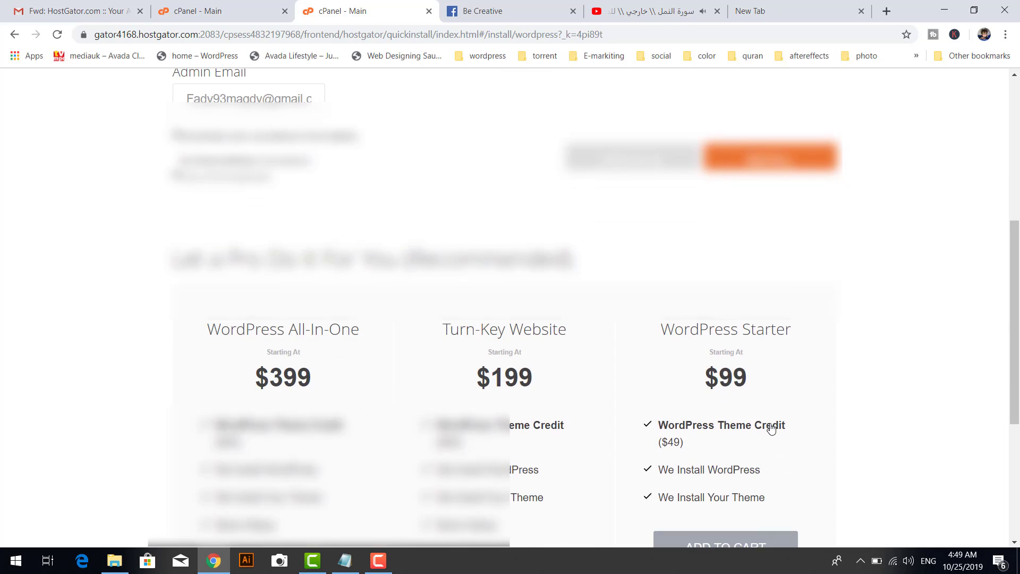
pyautogui.scroll(6, 781, 420)
pyautogui.click(802, 365)
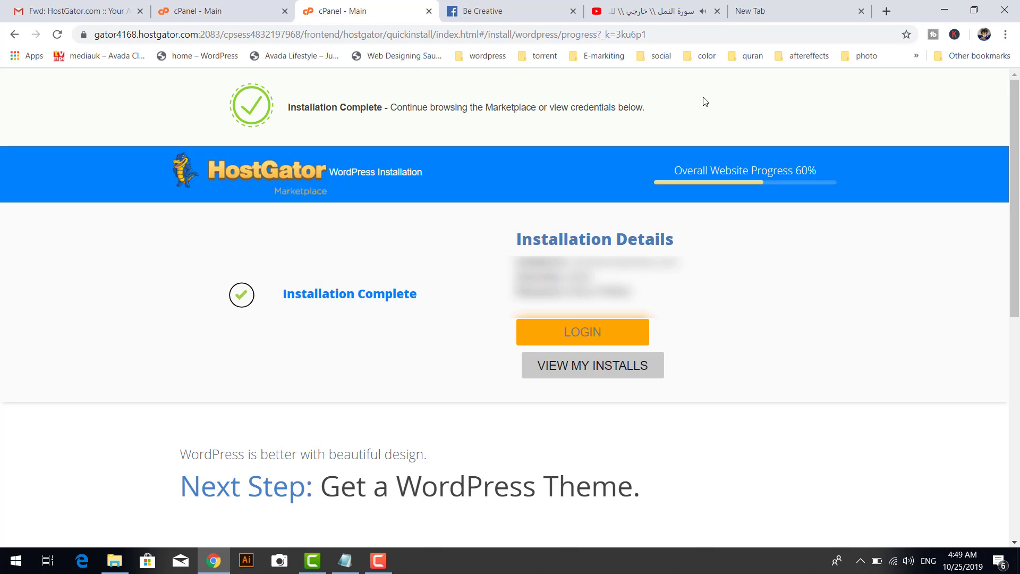
# Copy the Installation Details heading and the site's login details, including the admin password, into the Notepad file
pyautogui.tripleClick(564, 239)
pyautogui.hotkey('alt', 'Tab')
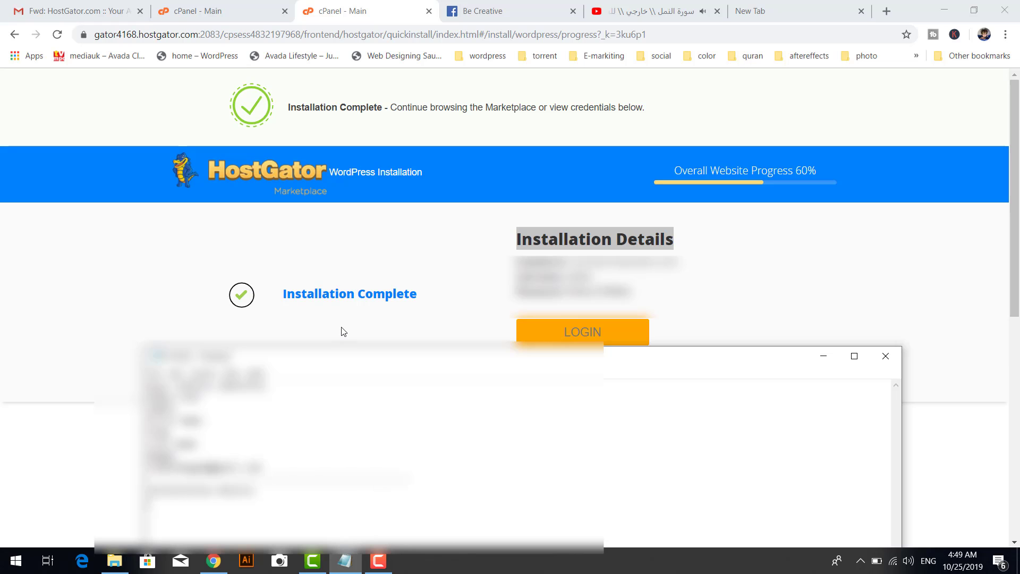
pyautogui.hotkey('alt', 'Tab')
pyautogui.moveTo(516, 261); pyautogui.dragTo(632, 293)
pyautogui.rightClick(585, 278)
pyautogui.click(612, 288)
pyautogui.hotkey('alt', 'Tab')
pyautogui.hotkey('ctrl', 'v')
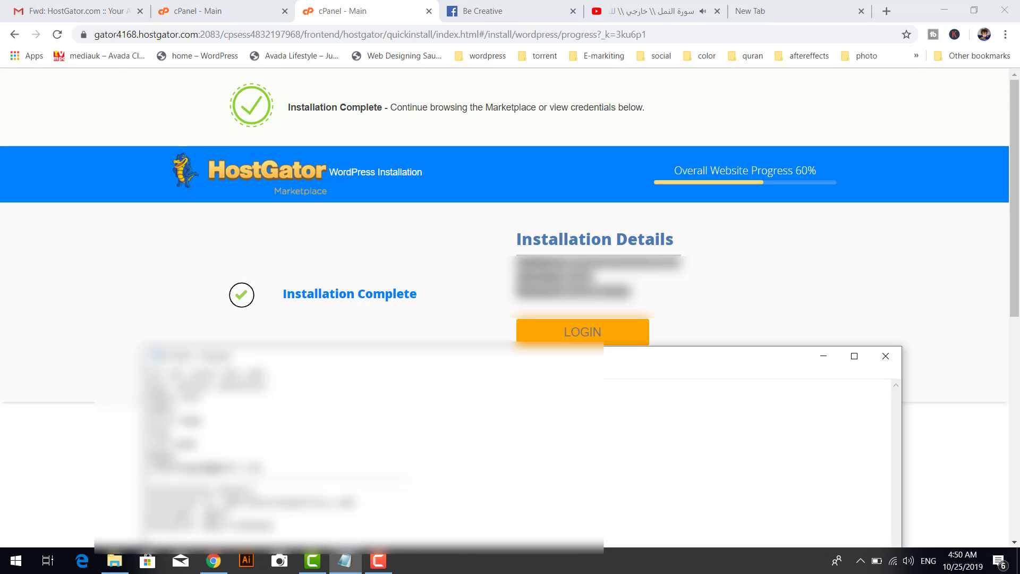
pyautogui.hotkey('alt', 'Tab')
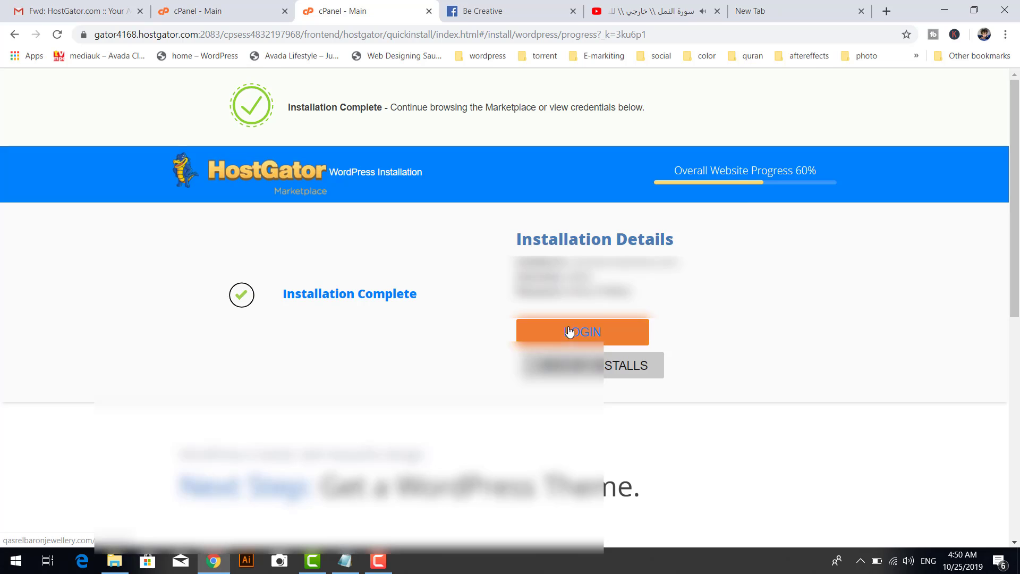
# Look over the theme offers on the installation page and open the new site's WordPress login page
pyautogui.scroll(-1, 616, 340)
pyautogui.scroll(-3, 618, 339)
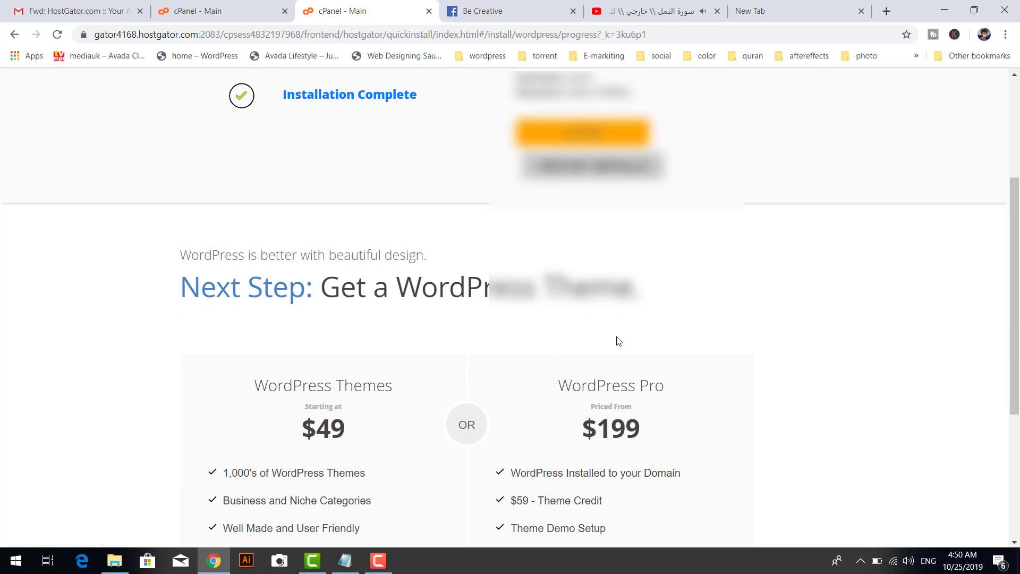
pyautogui.scroll(-1, 616, 340)
pyautogui.scroll(-1, 617, 337)
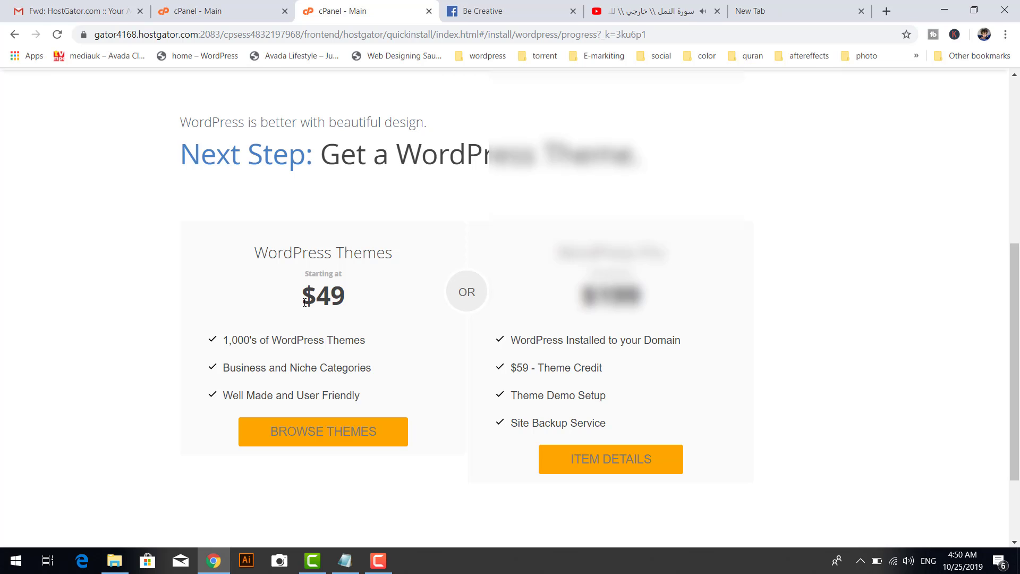
pyautogui.scroll(-2, 612, 340)
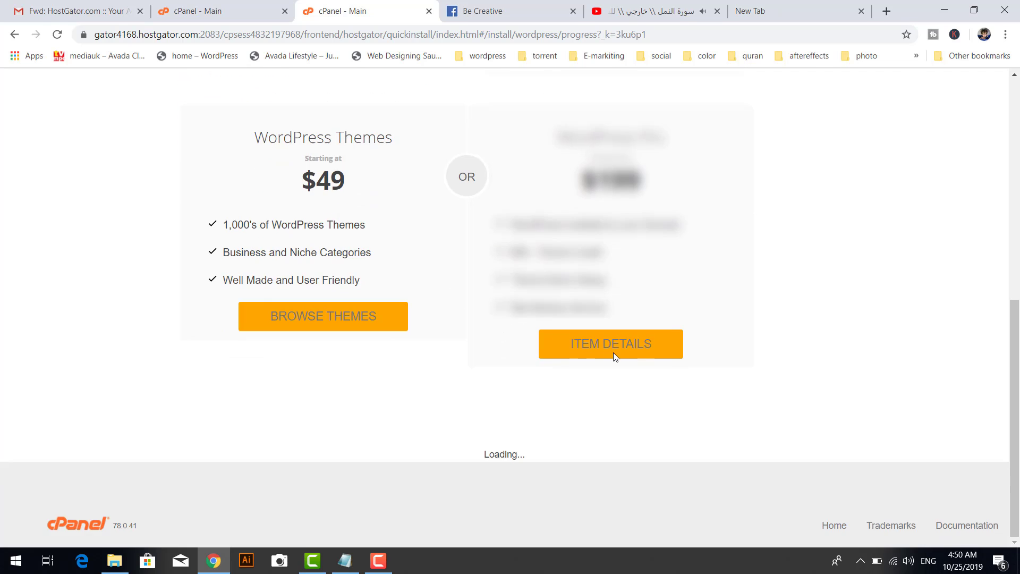
pyautogui.scroll(7, 613, 352)
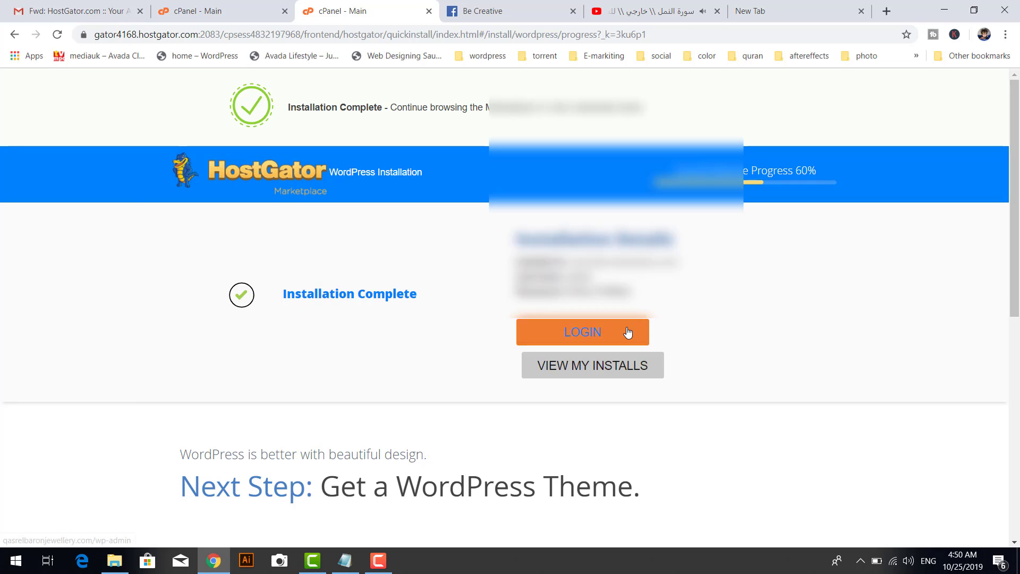
pyautogui.click(627, 331)
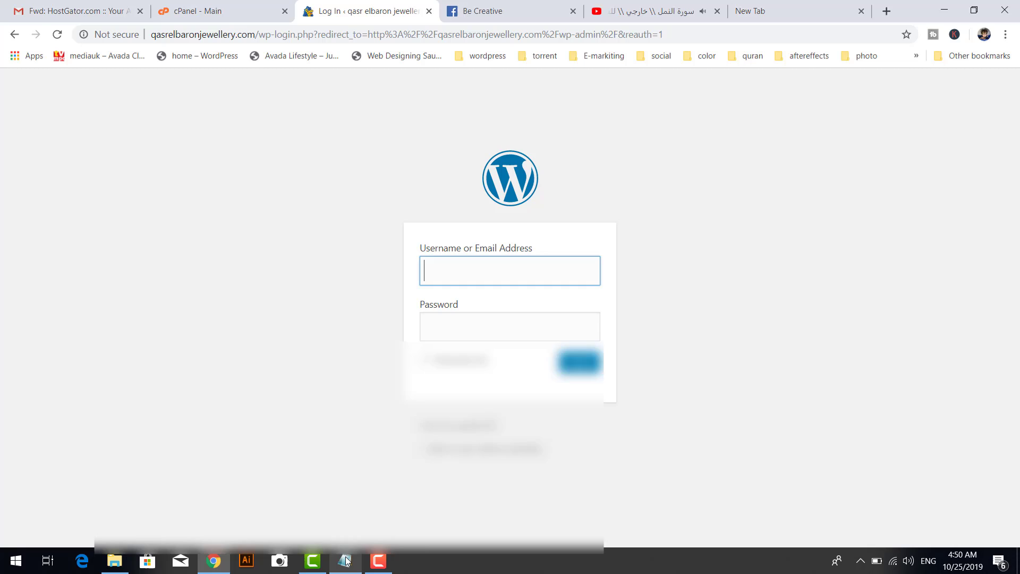
# Copy the admin username from the Notepad file and paste it into the WordPress login form
pyautogui.click(348, 560)
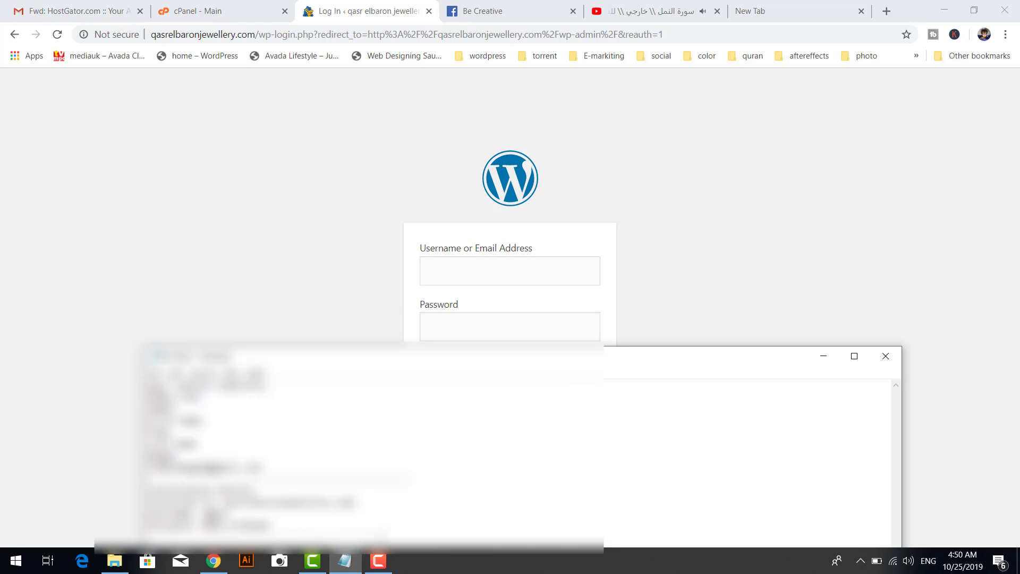
pyautogui.doubleClick(213, 516)
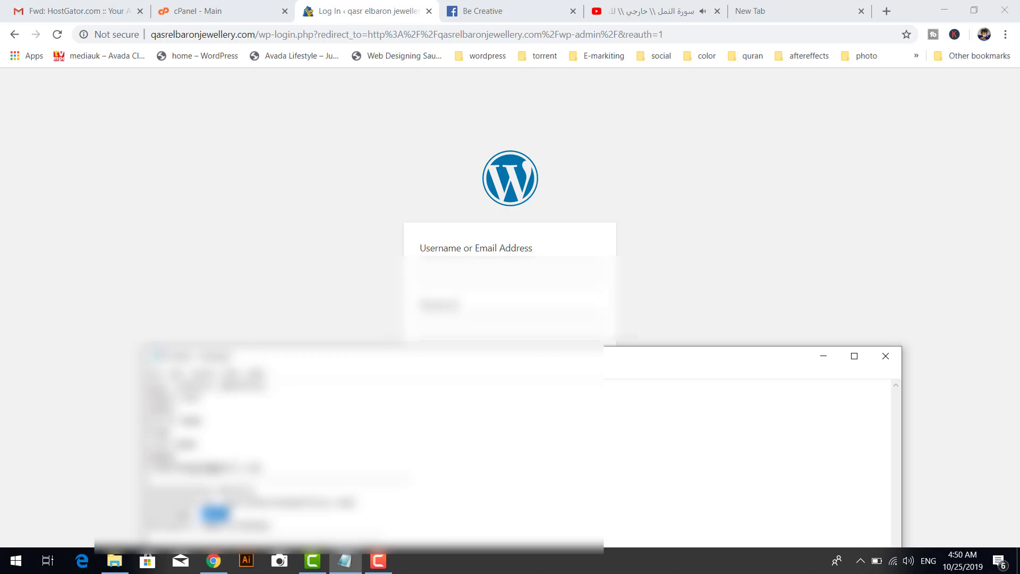
pyautogui.click(451, 270)
pyautogui.hotkey('ctrl', 'v')
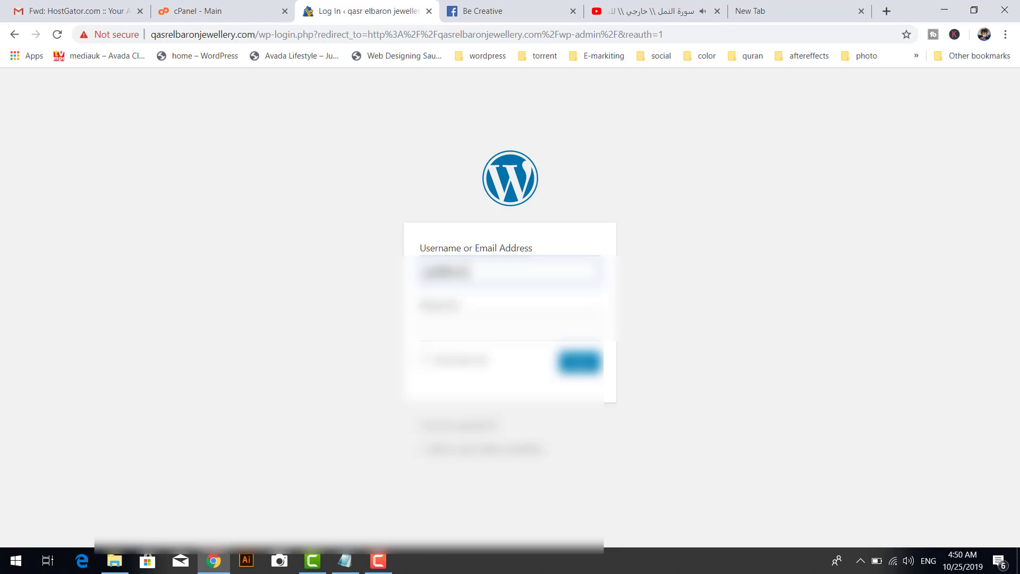
# Copy the admin password from the Notepad file, paste it into the login form and log in to WordPress
pyautogui.hotkey('alt', 'Tab')
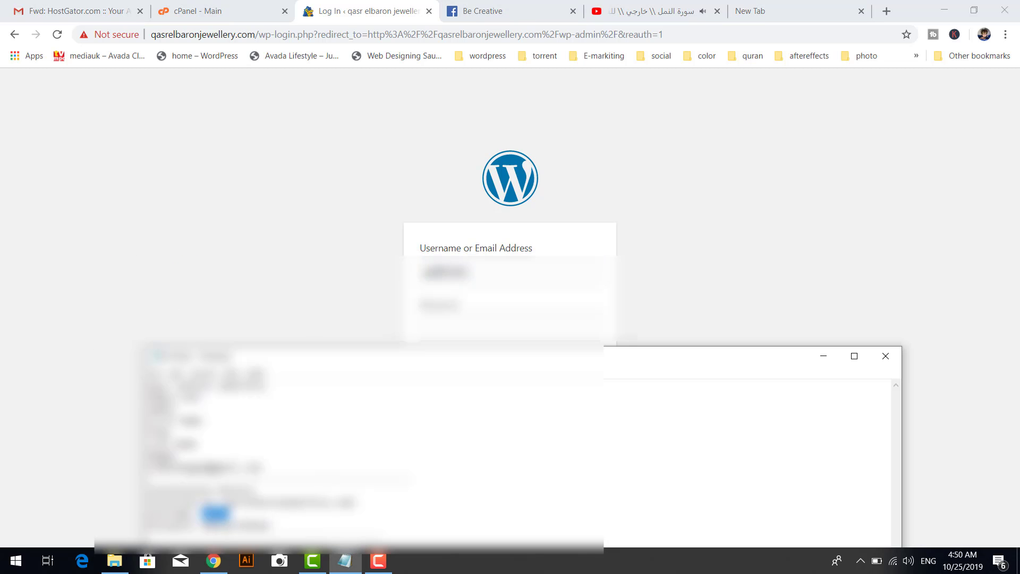
pyautogui.doubleClick(227, 526)
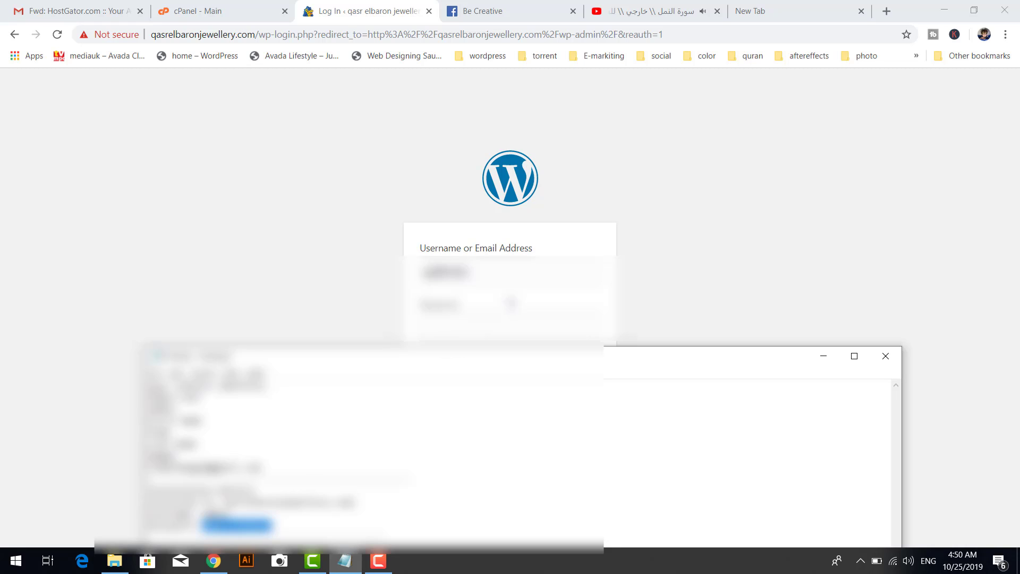
pyautogui.click(514, 321)
pyautogui.hotkey('ctrl', 'v')
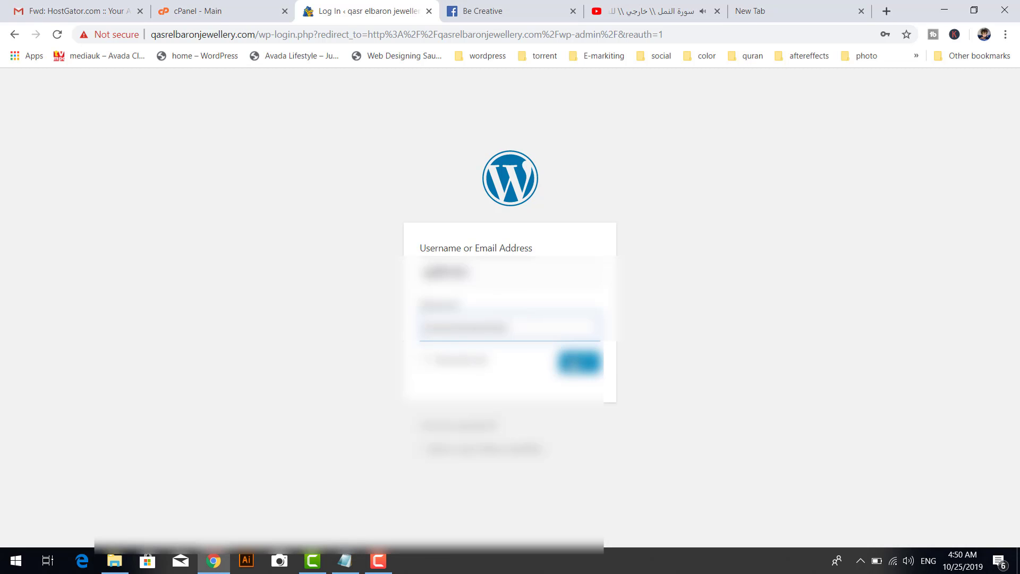
pyautogui.click(574, 362)
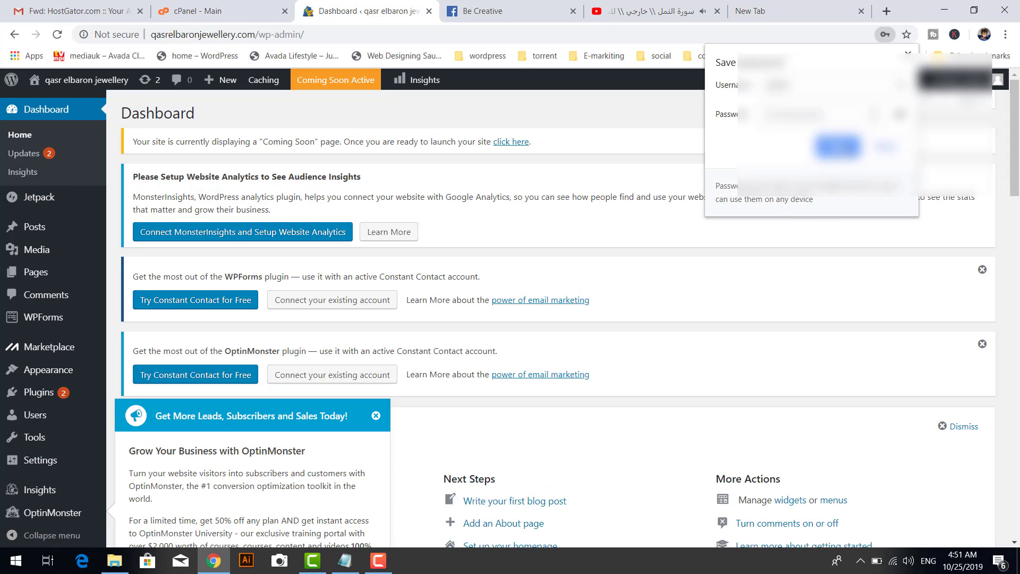
# Close the OptinMonster promotion popup and look through the WordPress dashboard's widgets
pyautogui.scroll(-3, 576, 305)
pyautogui.scroll(-3, 576, 306)
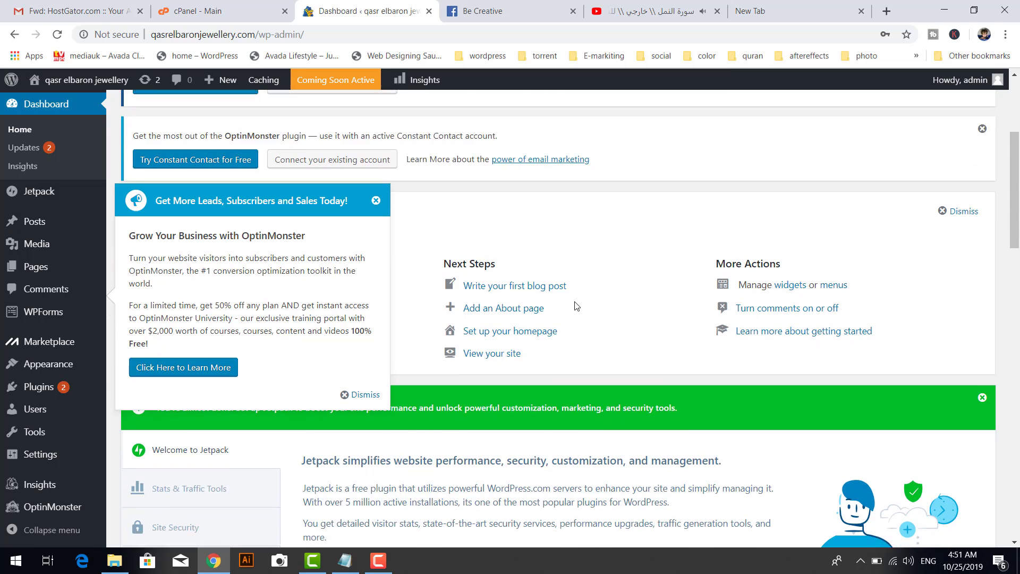
pyautogui.click(375, 153)
pyautogui.scroll(-15, 574, 268)
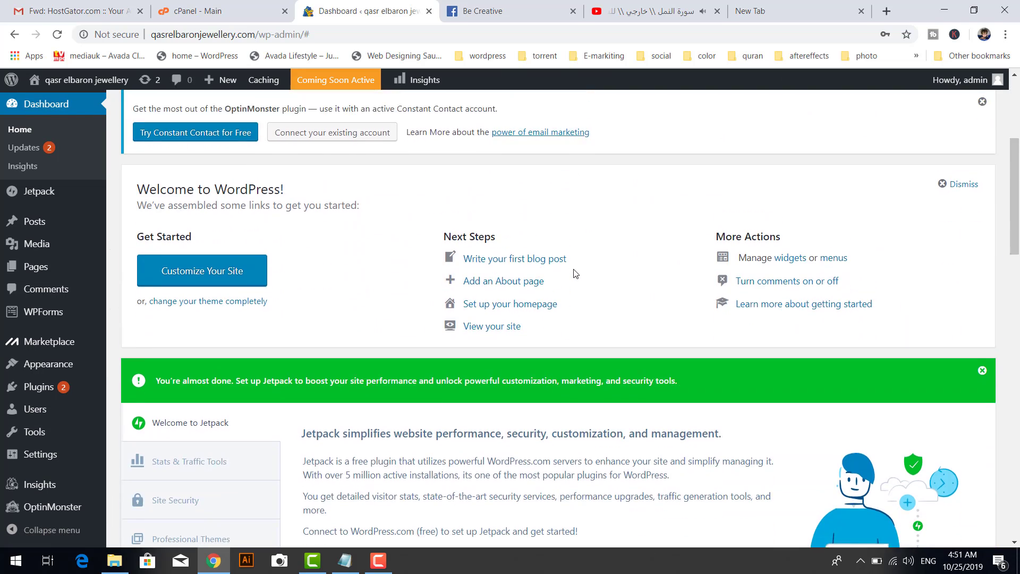
pyautogui.scroll(-6, 573, 273)
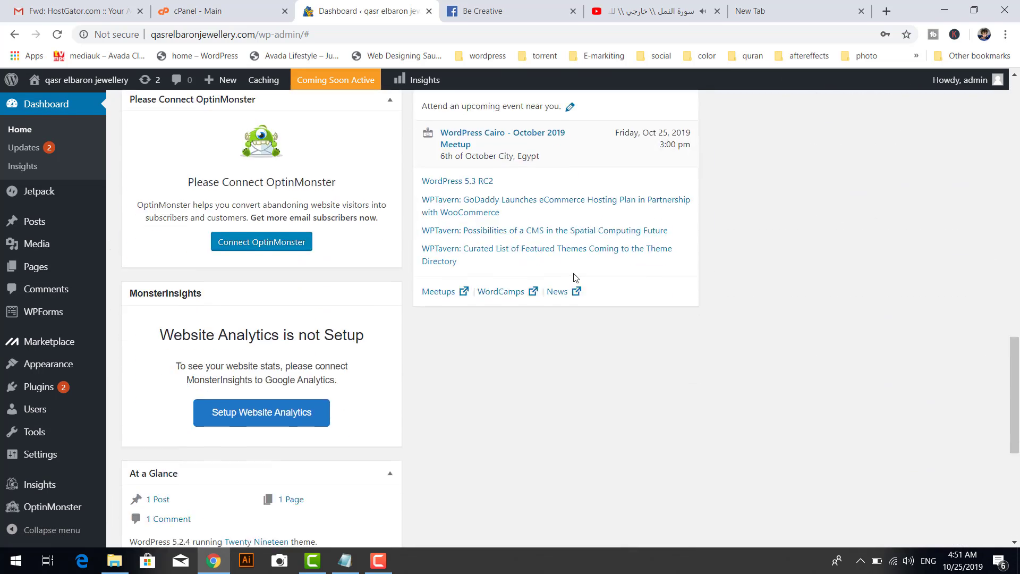
pyautogui.scroll(9, 576, 276)
pyautogui.scroll(9, 575, 279)
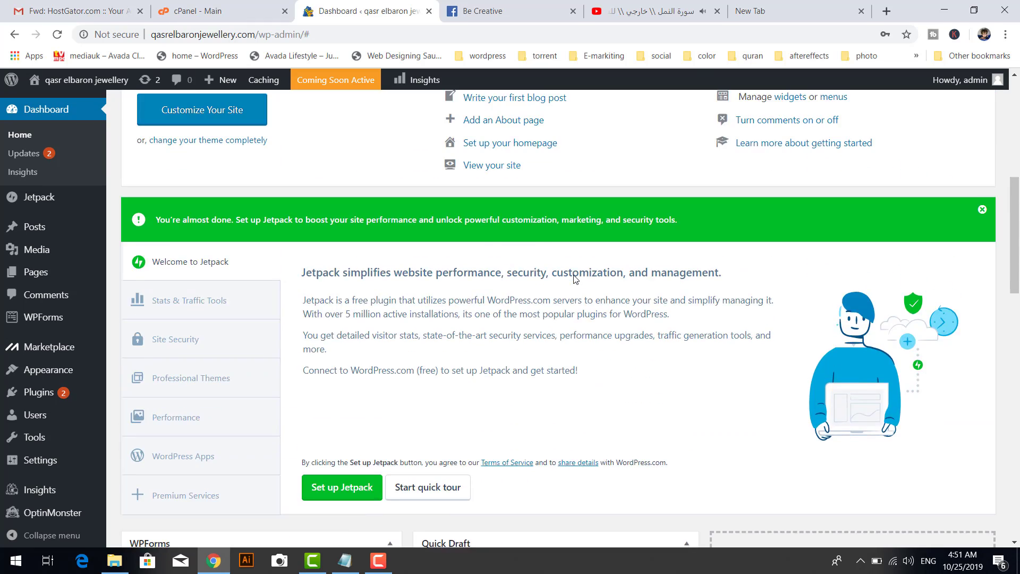
# Visit the qasr elbaron jewellery site from the dashboard and reload its front page
pyautogui.moveTo(79, 91)
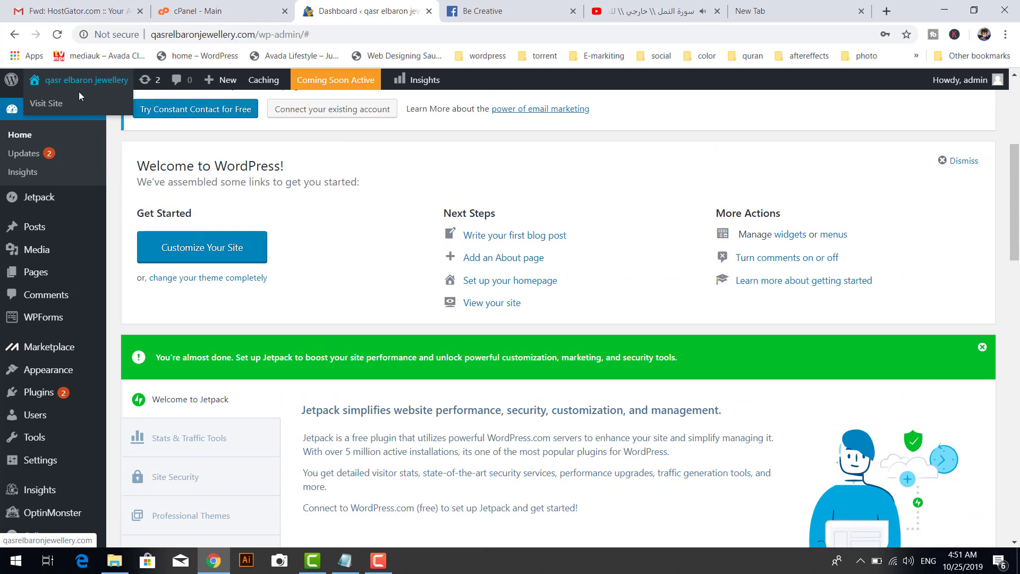
pyautogui.click(53, 104)
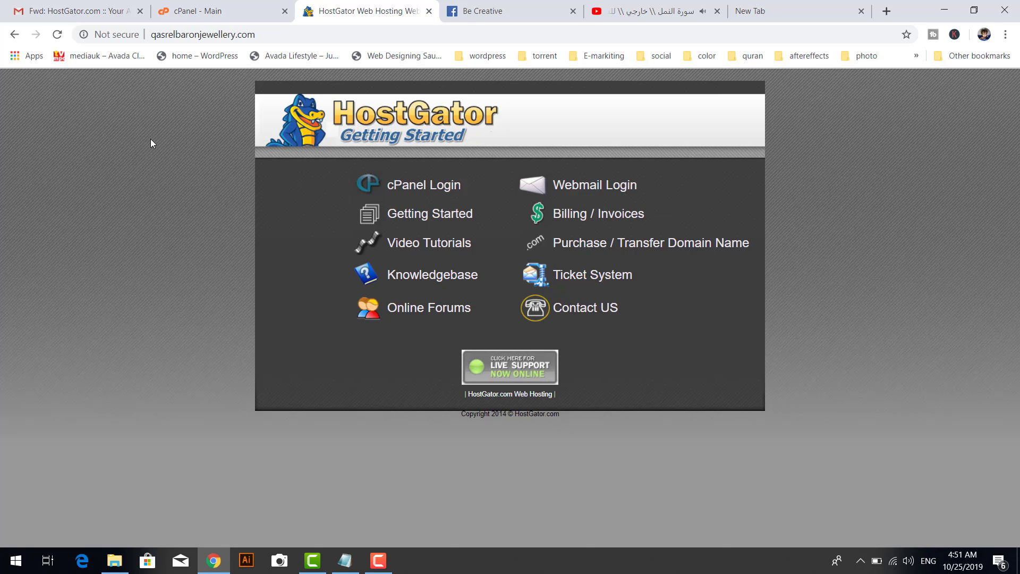
pyautogui.click(59, 35)
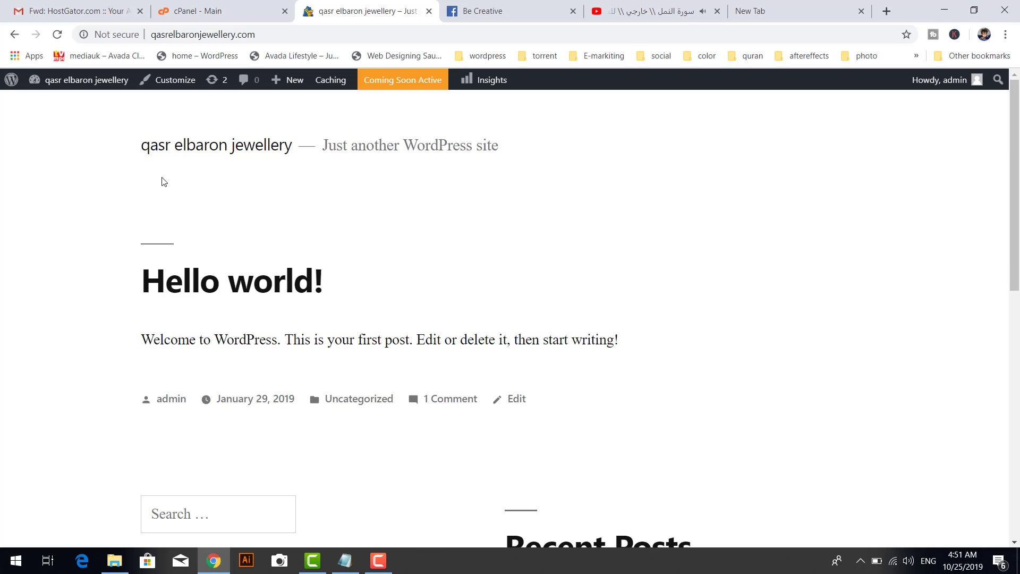
# Look through the site's front page down to the Meta links and footer, briefly checking the cPanel tab
pyautogui.scroll(-5, 391, 296)
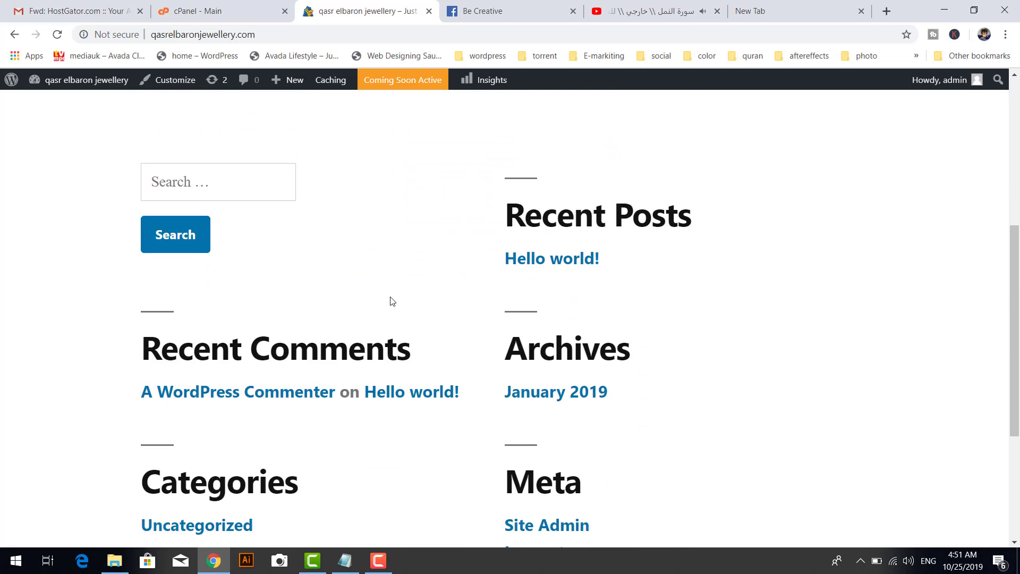
pyautogui.scroll(-3, 391, 302)
pyautogui.click(236, 15)
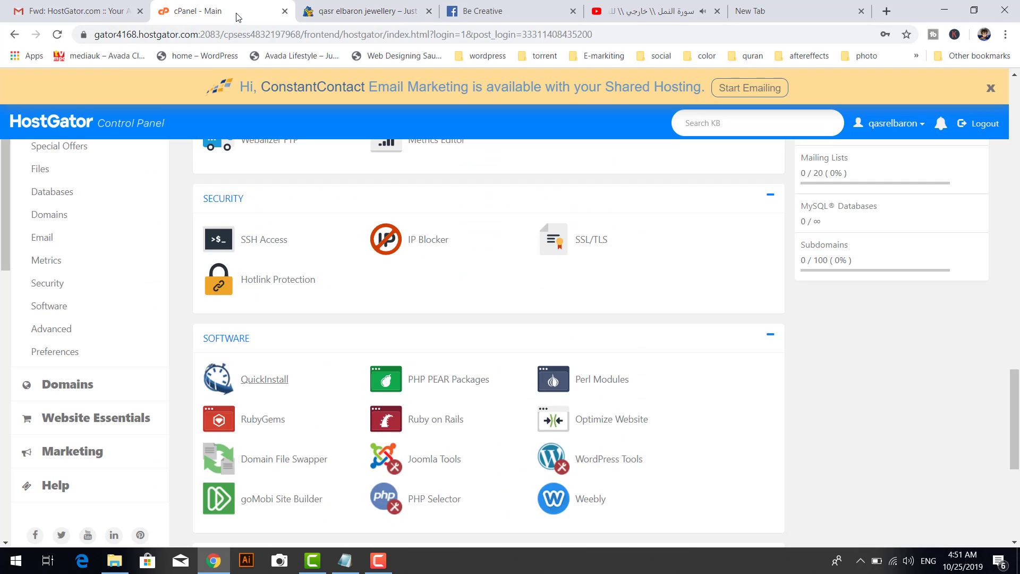
pyautogui.click(328, 18)
# Return to the WordPress dashboard and activate the Twenty Seventeen theme from the installed themes
pyautogui.moveTo(35, 82)
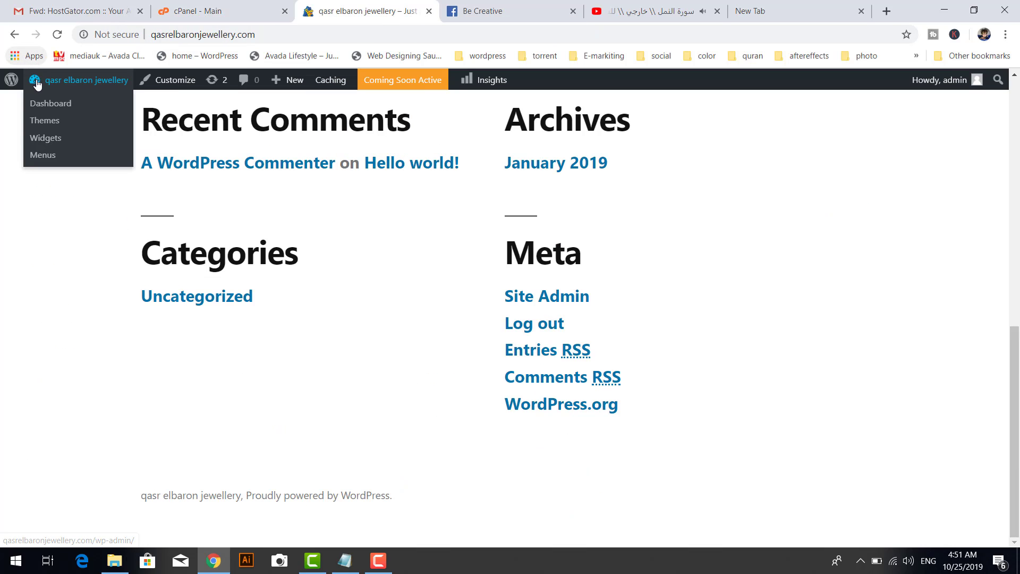
pyautogui.click(42, 107)
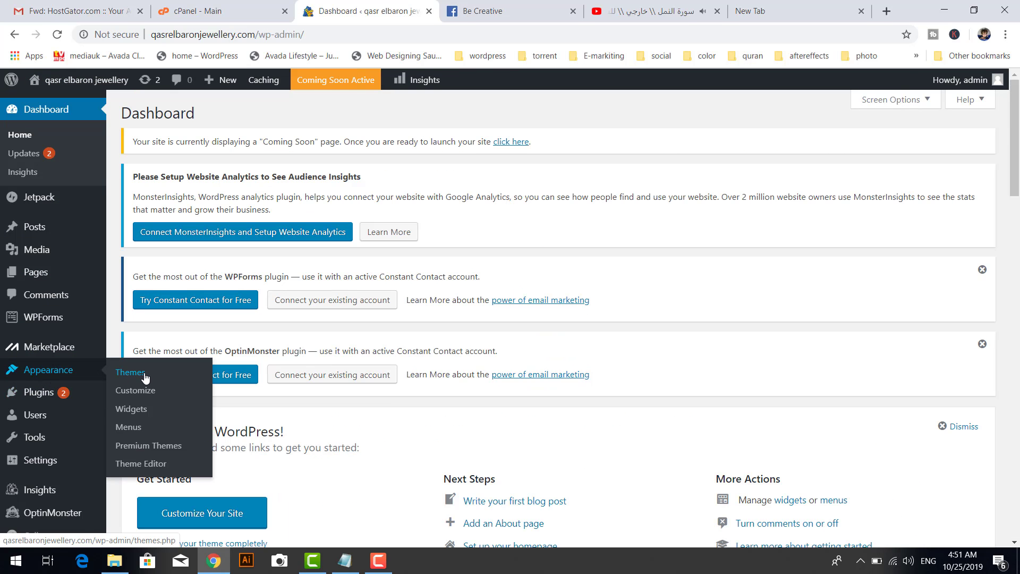
pyautogui.click(347, 376)
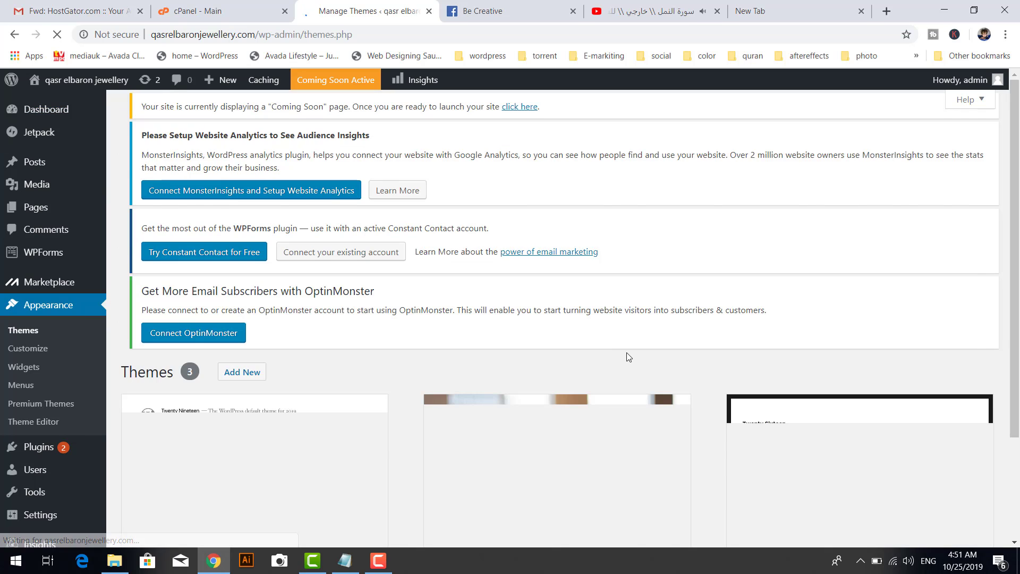
pyautogui.scroll(-4, 614, 348)
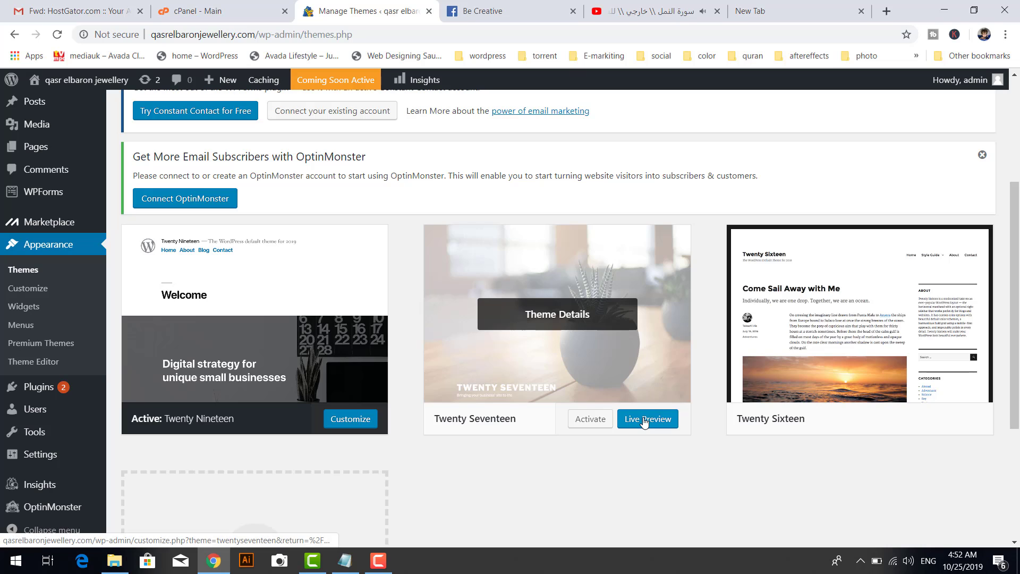
pyautogui.click(587, 422)
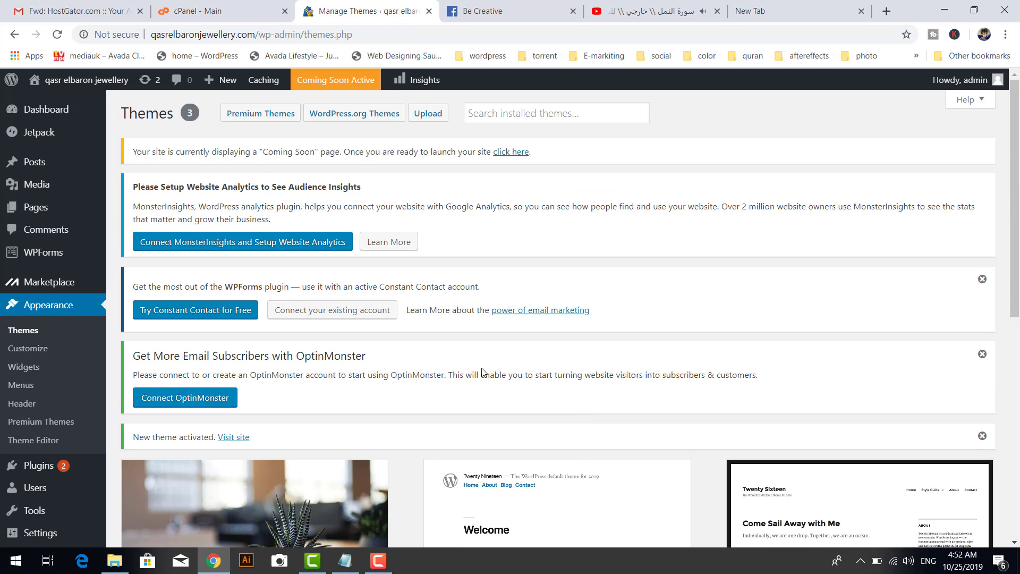
pyautogui.scroll(-5, 482, 372)
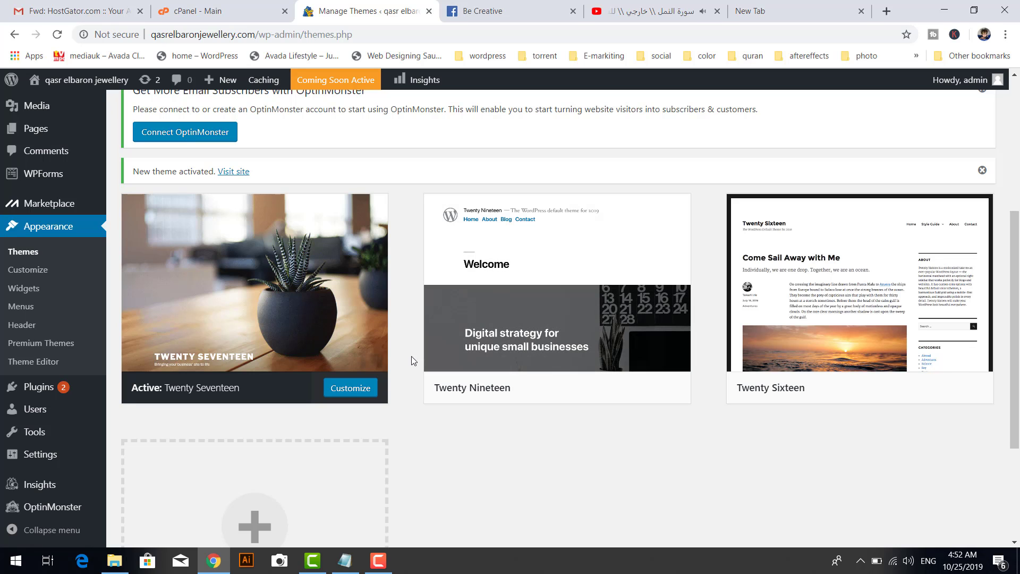
# Visit the live site and examine its front page under the new theme, from the header image to the sidebar widgets
pyautogui.moveTo(77, 85)
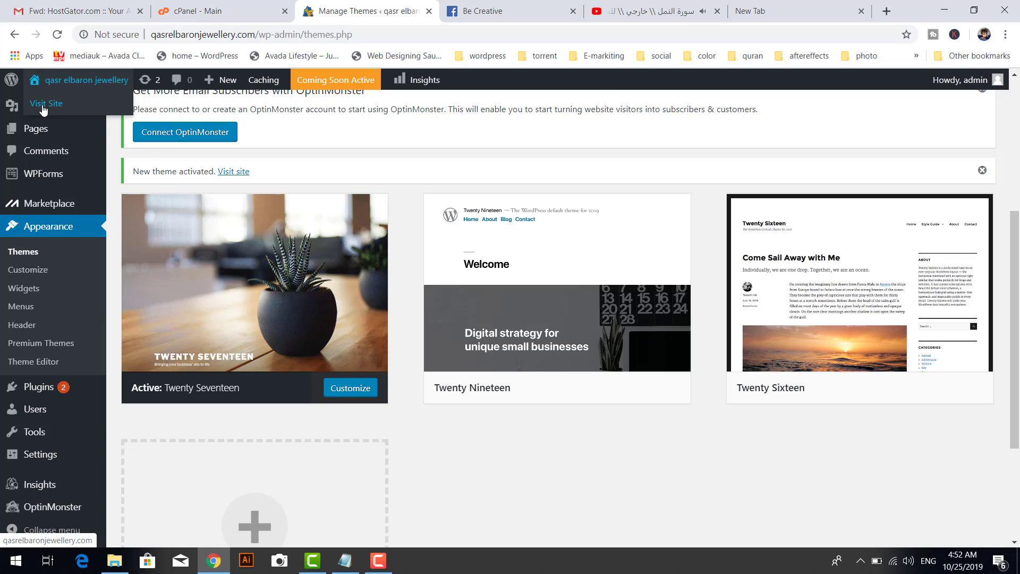
pyautogui.click(227, 177)
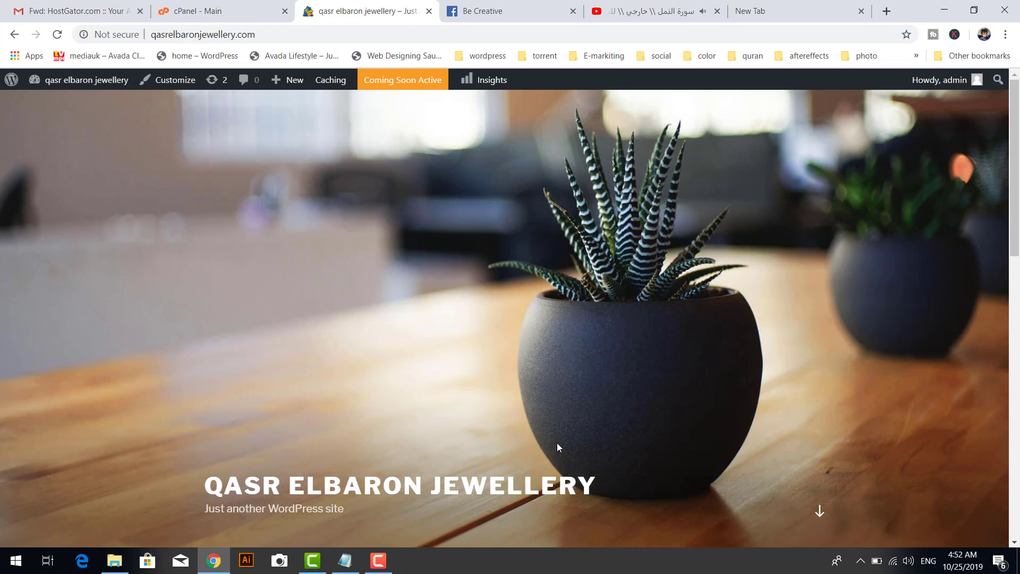
pyautogui.scroll(-4, 557, 443)
pyautogui.scroll(-8, 558, 446)
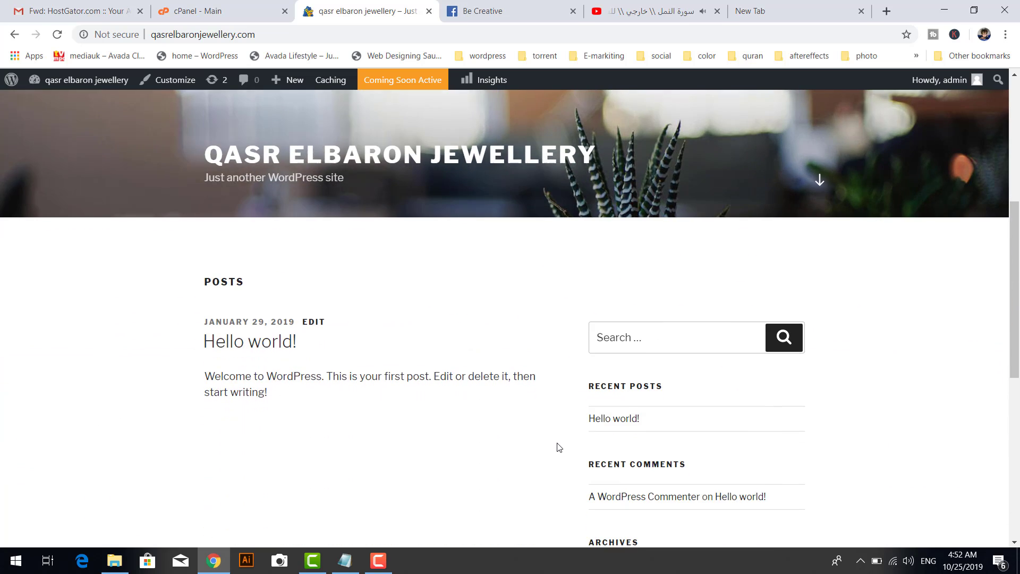
pyautogui.scroll(-3, 558, 447)
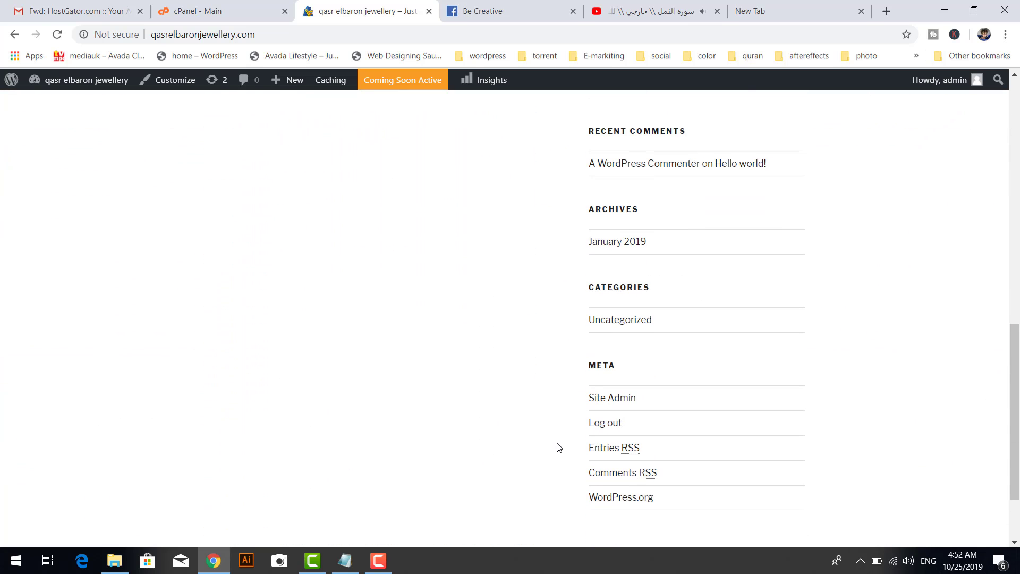
pyautogui.scroll(4, 559, 447)
pyautogui.scroll(12, 558, 447)
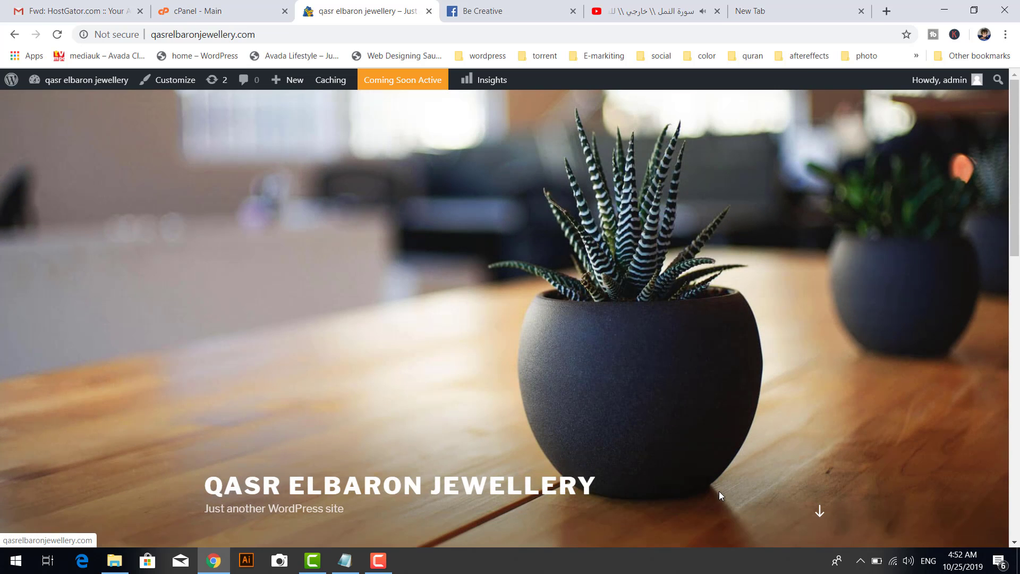
pyautogui.click(820, 511)
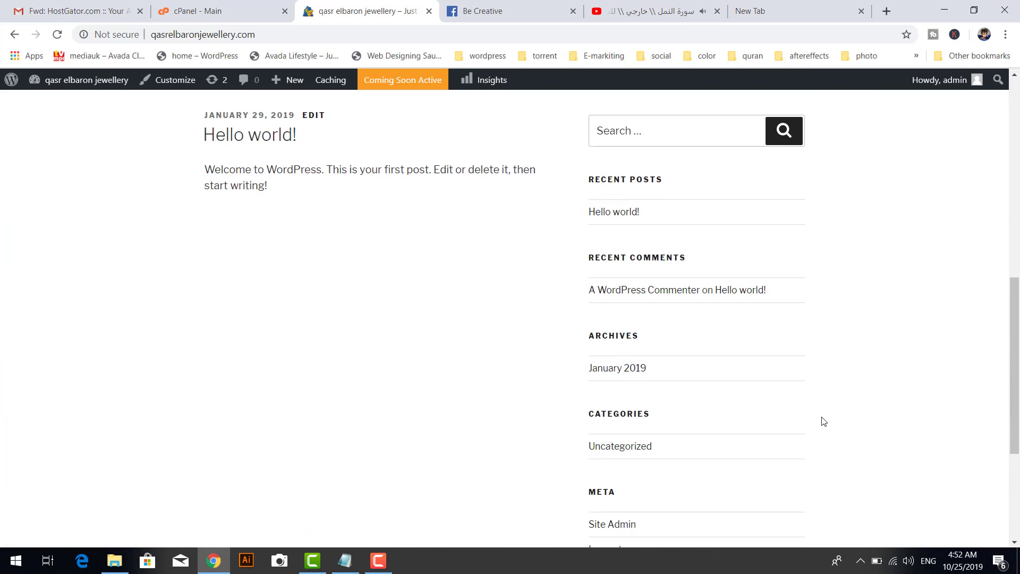
pyautogui.scroll(10, 823, 422)
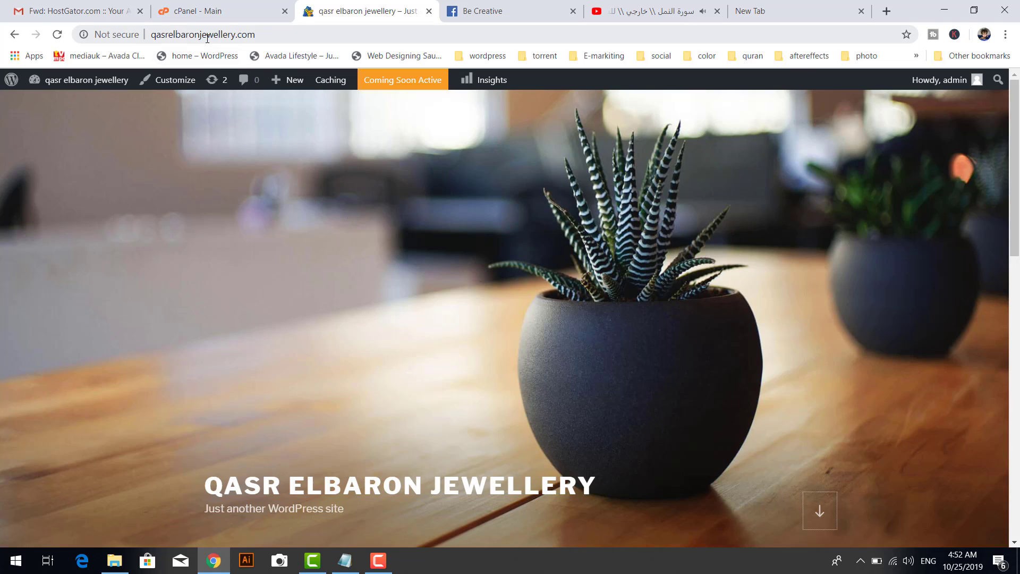
pyautogui.click(264, 34)
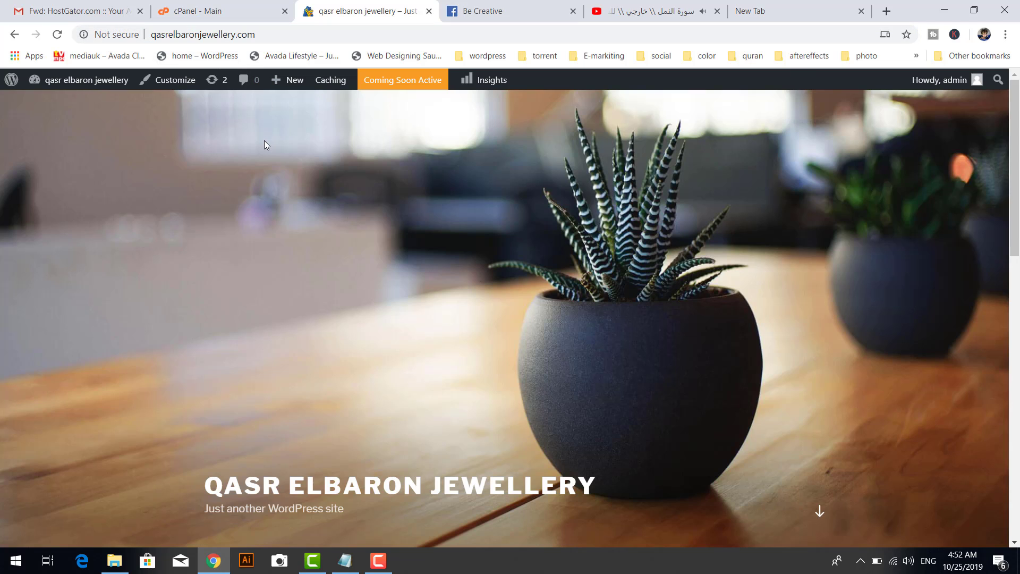